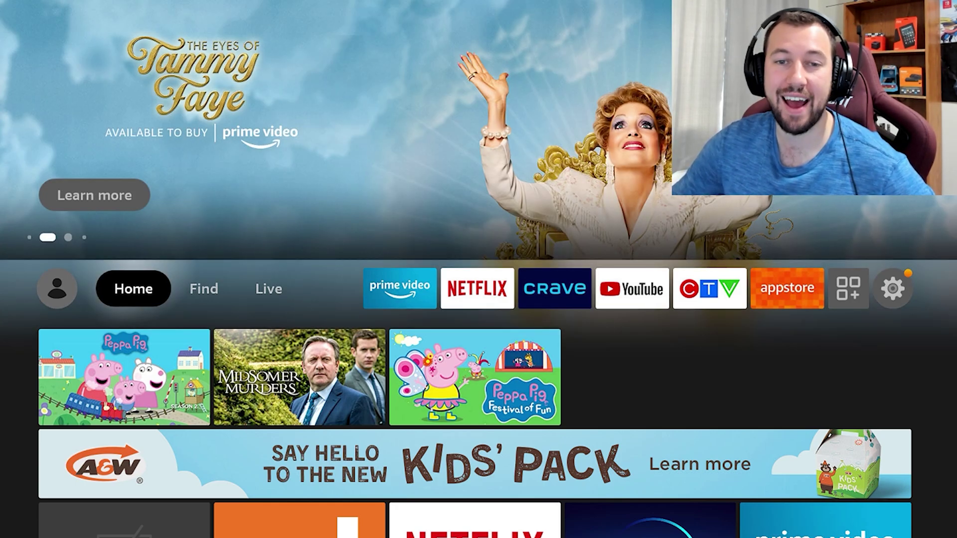
- Open Fire TV search and enter 'Es' on the on-screen keyboard
{"action": "key", "text": "Right"}
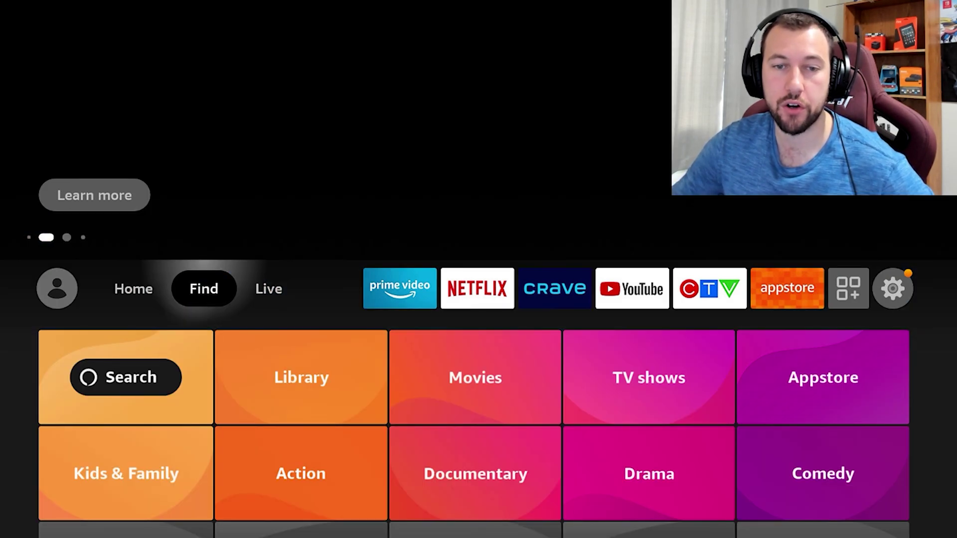
{"action": "key", "text": "Down"}
{"action": "key", "text": "Return"}
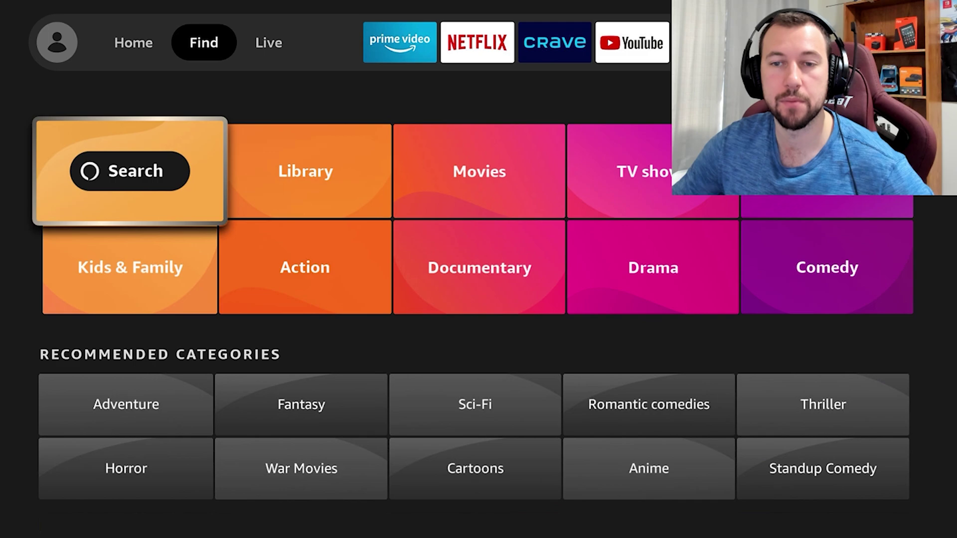
{"action": "key", "text": "Right"}
{"action": "key", "text": "Right"}
{"action": "key", "text": "Right"}
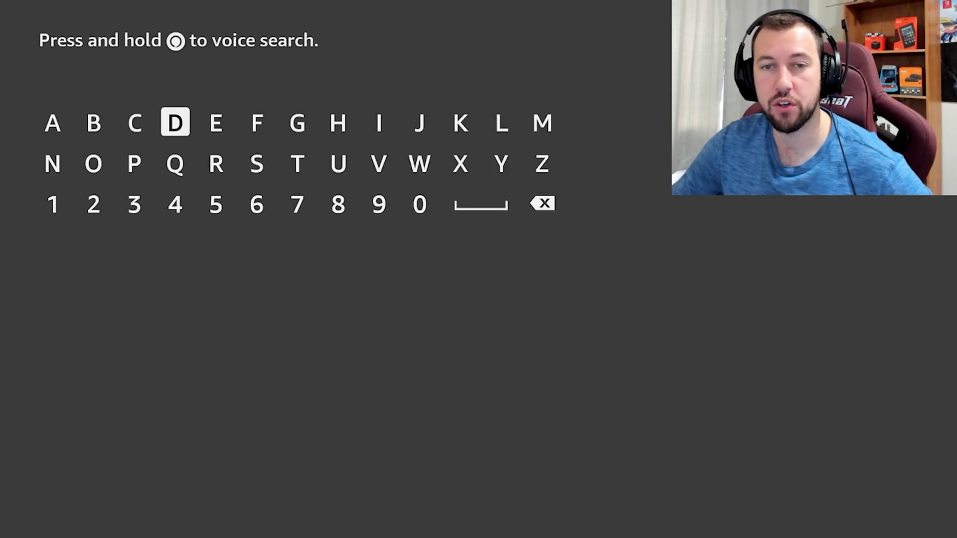
{"action": "key", "text": "Right"}
{"action": "key", "text": "Return"}
{"action": "key", "text": "Down"}
{"action": "key", "text": "Right"}
{"action": "key", "text": "Return"}
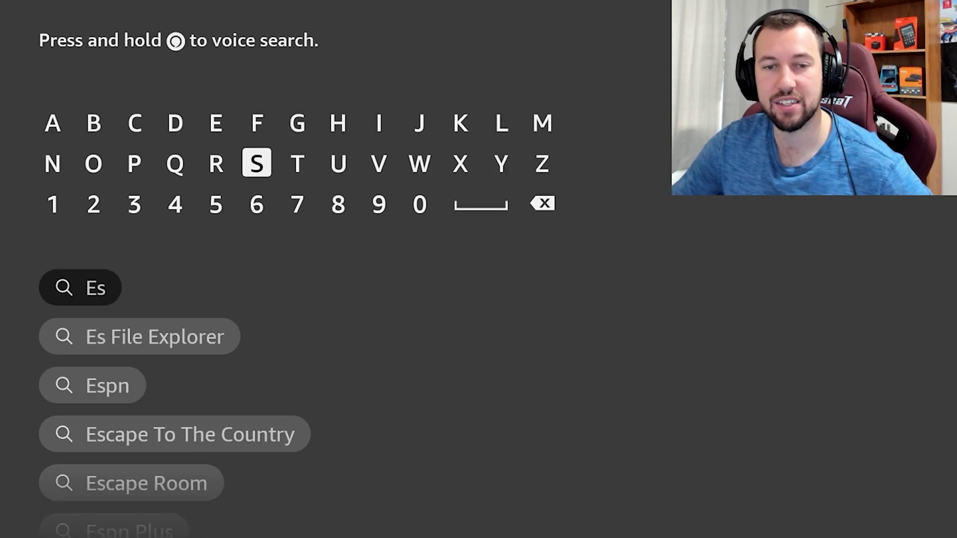
- Pick the 'Es File Explorer' suggestion to show its search results
{"action": "key", "text": "Down"}
{"action": "key", "text": "Down"}
{"action": "key", "text": "Up"}
{"action": "key", "text": "Up"}
{"action": "key", "text": "Up"}
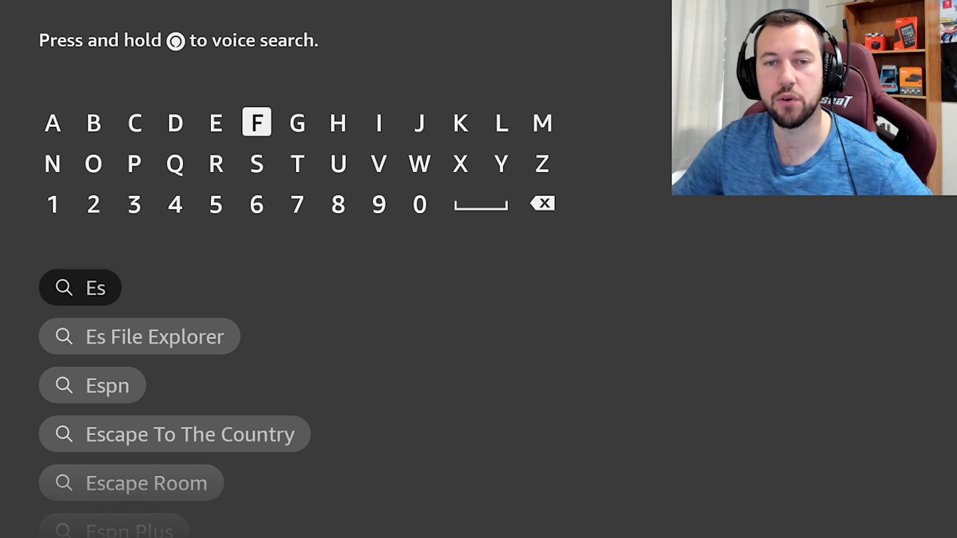
{"action": "key", "text": "Left"}
{"action": "key", "text": "Down"}
{"action": "key", "text": "Down"}
{"action": "key", "text": "Down"}
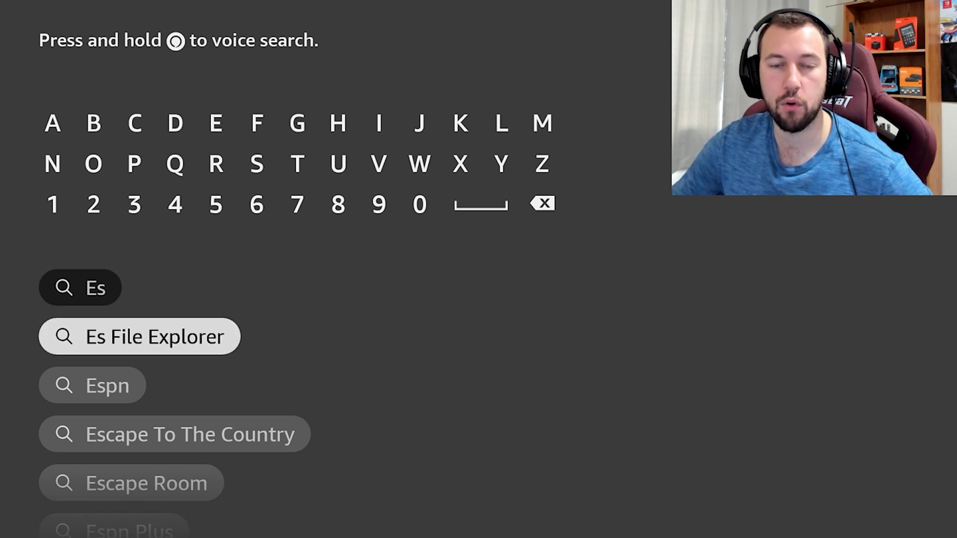
{"action": "key", "text": "Return"}
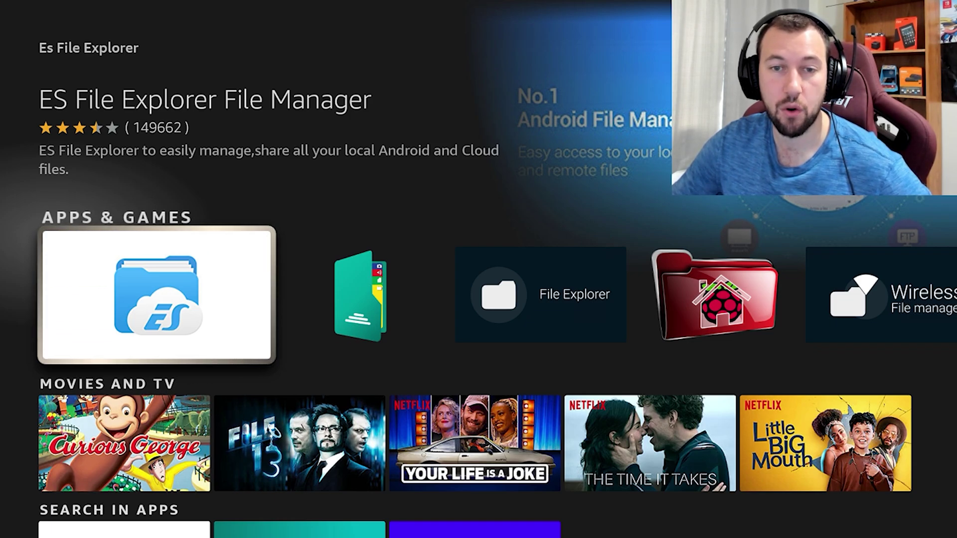
- Choose ES File Explorer File Manager from the Apps & Games results and launch it
{"action": "key", "text": "Right"}
{"action": "key", "text": "Right"}
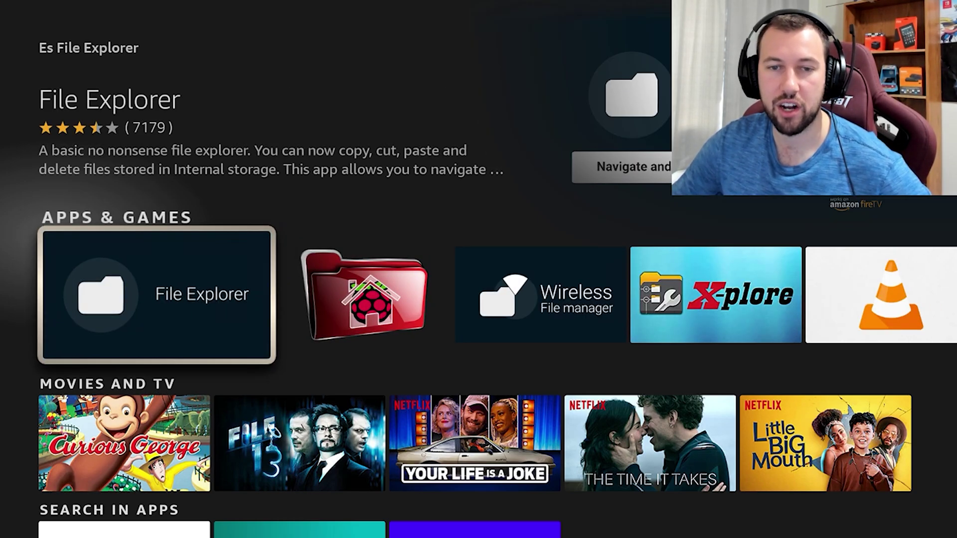
{"action": "key", "text": "Left"}
{"action": "key", "text": "Left"}
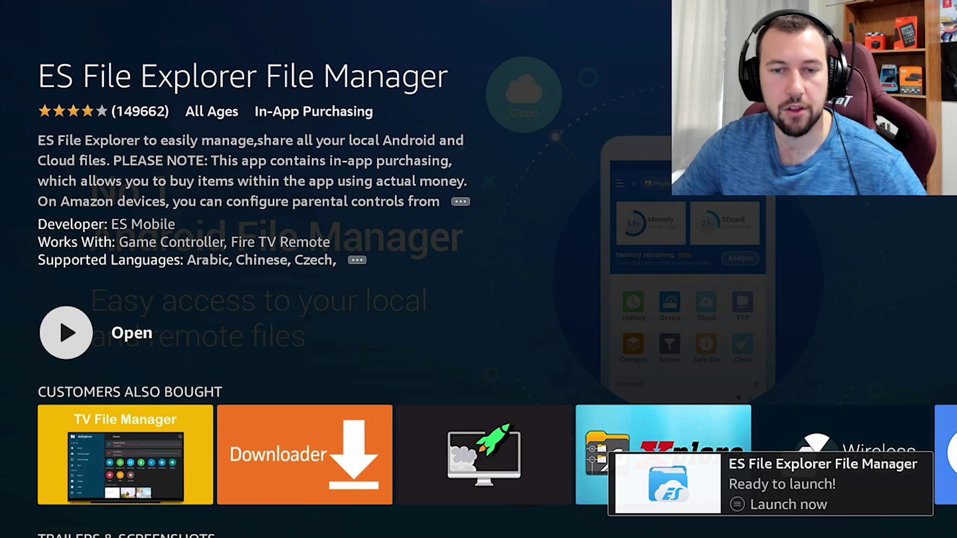
{"action": "key", "text": "Return"}
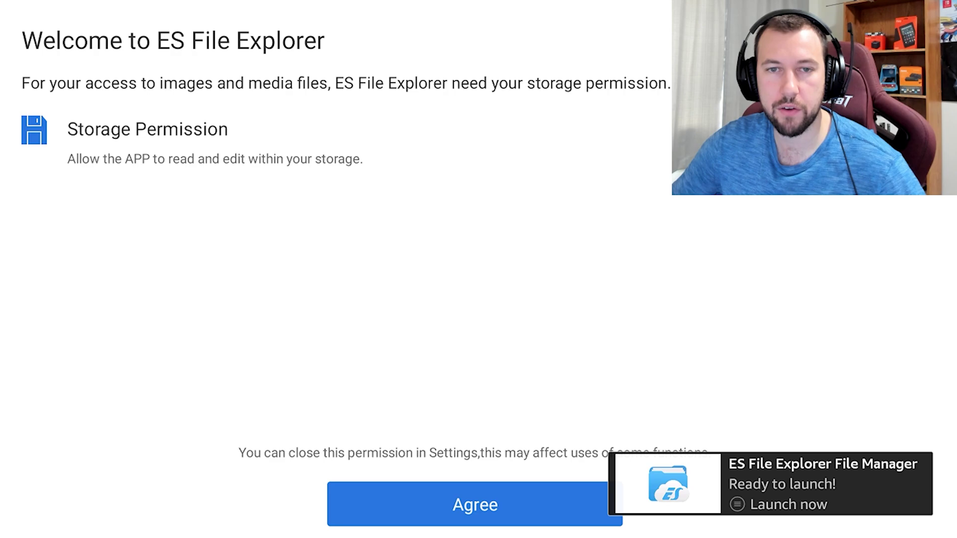
- Allow storage access, choose the premium free trial, then dismiss the subscription panel
{"action": "key", "text": "Return"}
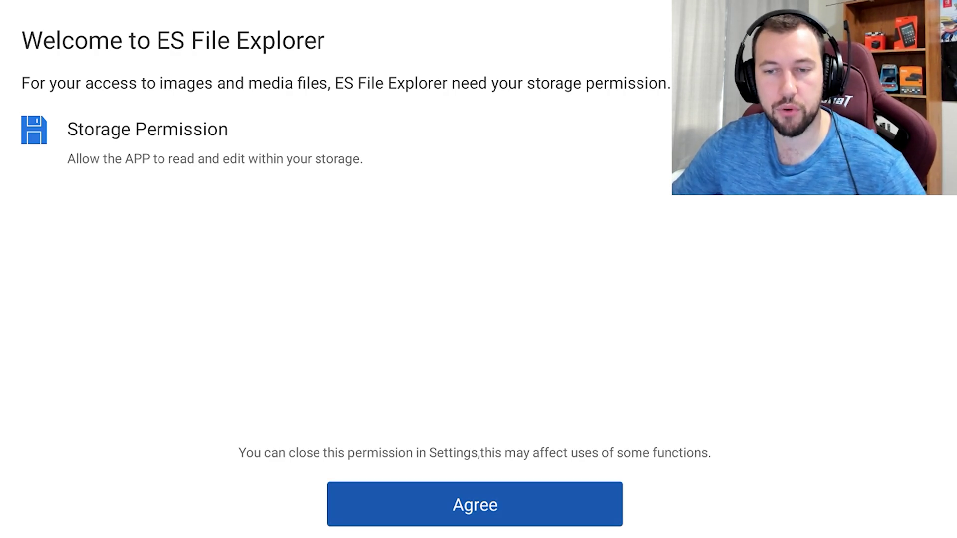
{"action": "key", "text": "Return"}
{"action": "key", "text": "Return"}
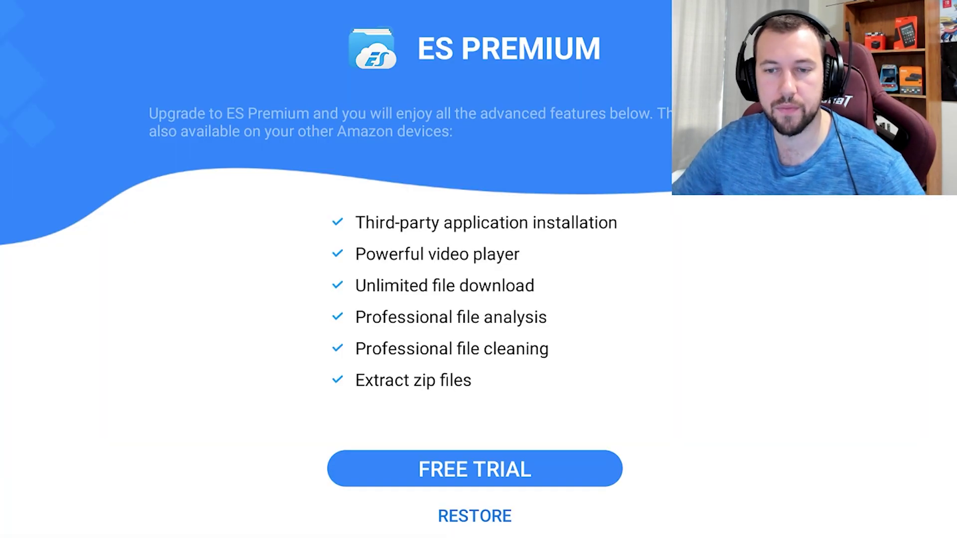
{"action": "key", "text": "Down"}
{"action": "key", "text": "Up"}
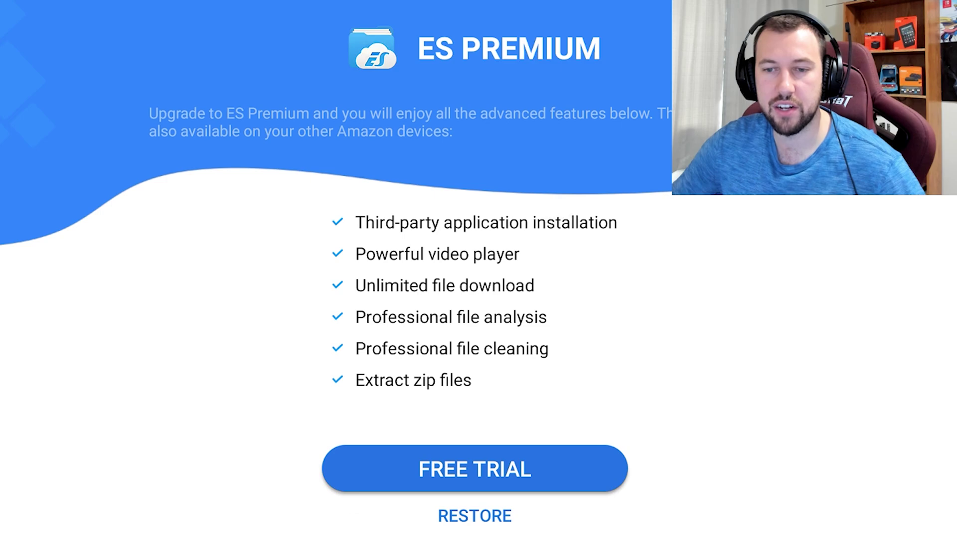
{"action": "key", "text": "Return"}
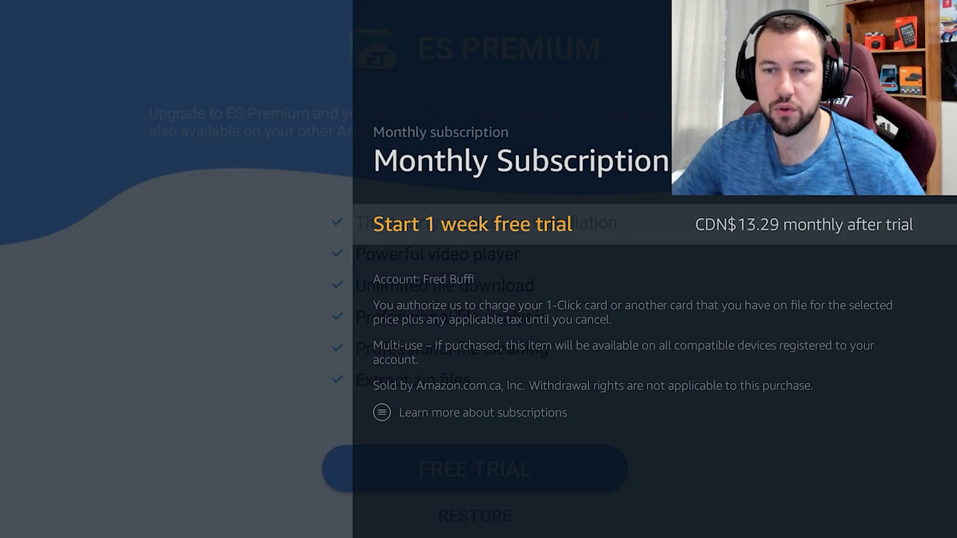
{"action": "key", "text": "Escape"}
{"action": "key", "text": "Escape"}
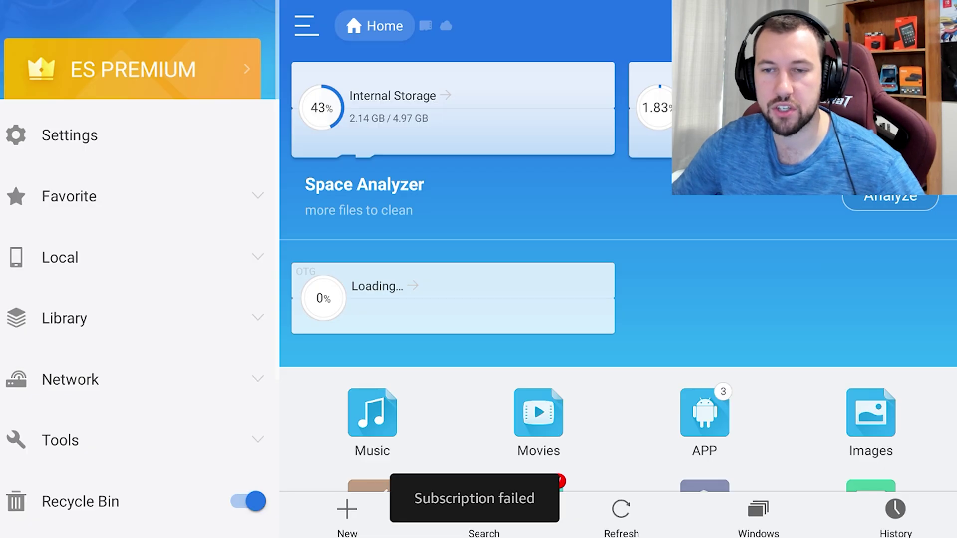
- Expand Local, open the USB1002 drive and grant Allow Always USB access
{"action": "key", "text": "Down"}
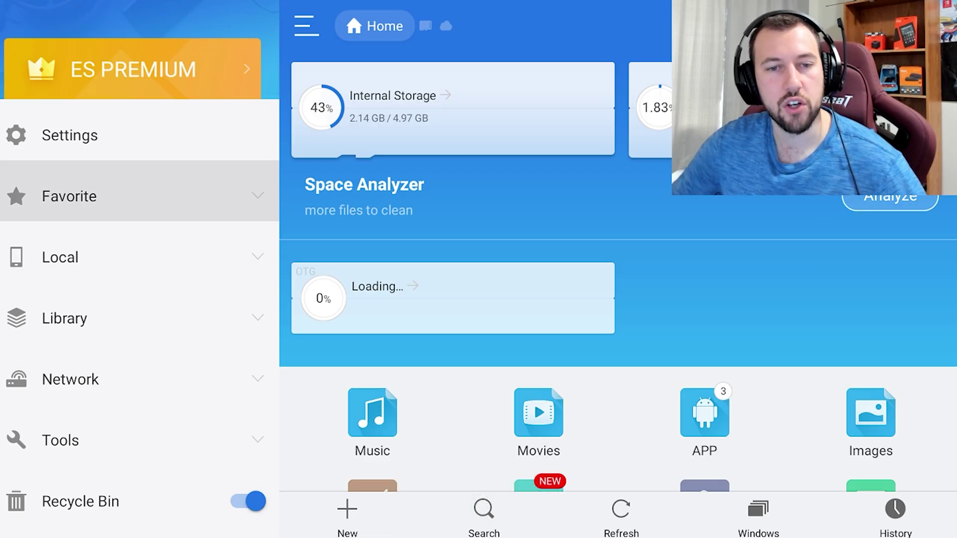
{"action": "key", "text": "Up"}
{"action": "key", "text": "Up"}
{"action": "key", "text": "Down"}
{"action": "key", "text": "Down"}
{"action": "key", "text": "Down"}
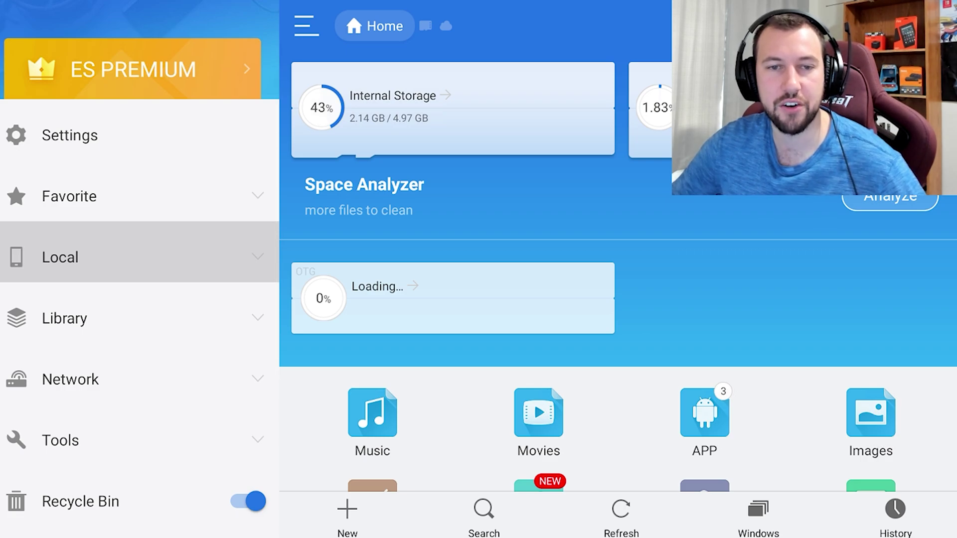
{"action": "key", "text": "Return"}
{"action": "key", "text": "Down"}
{"action": "key", "text": "Down"}
{"action": "key", "text": "Down"}
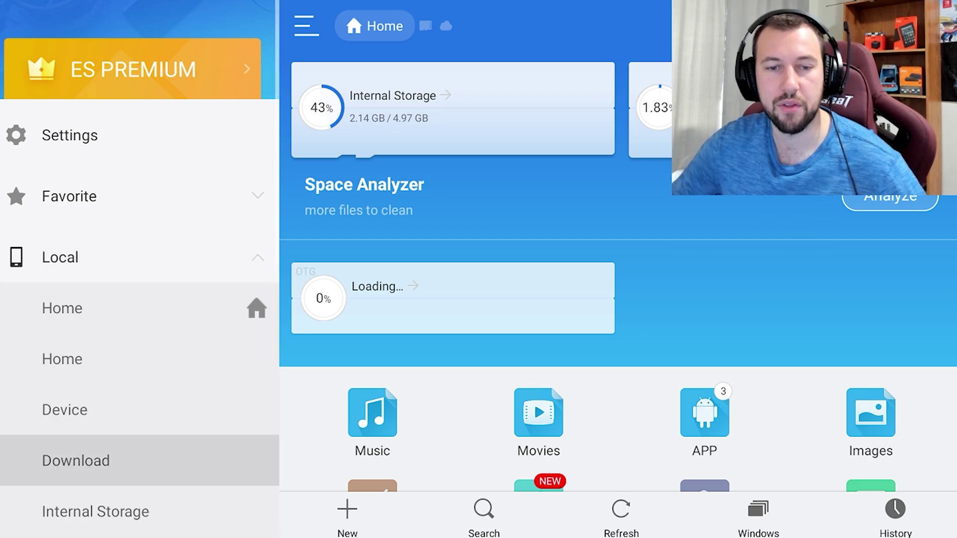
{"action": "key", "text": "Down"}
{"action": "key", "text": "Down"}
{"action": "key", "text": "Up"}
{"action": "key", "text": "Up"}
{"action": "key", "text": "Up"}
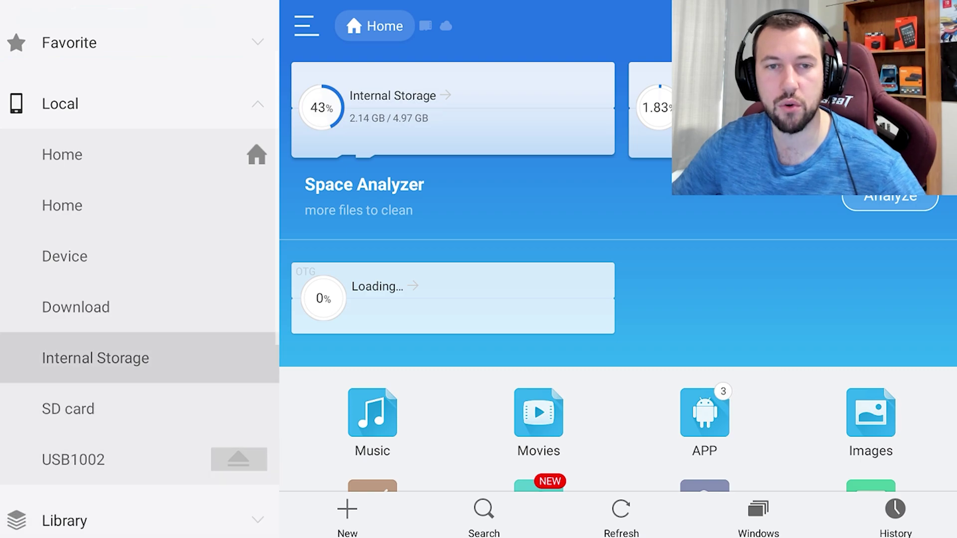
{"action": "key", "text": "Down"}
{"action": "key", "text": "Down"}
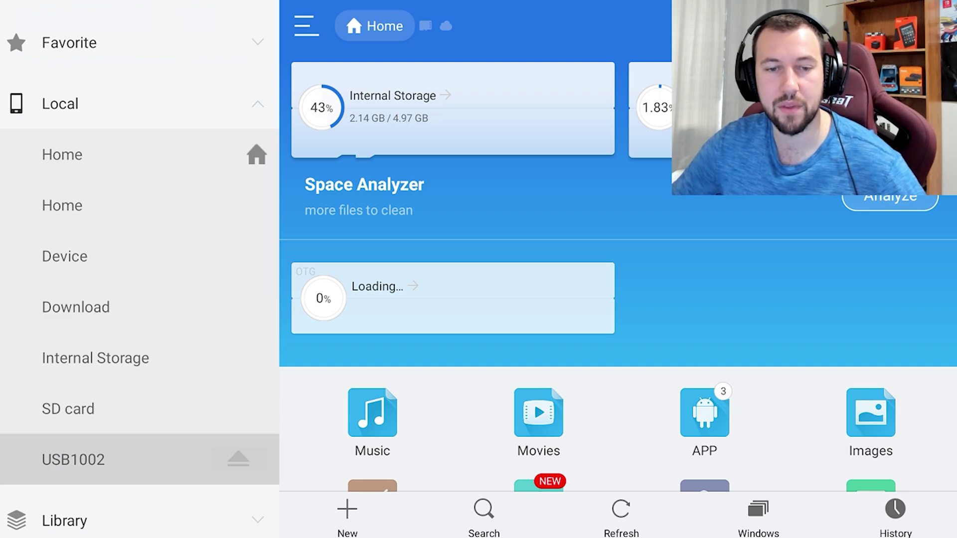
{"action": "key", "text": "Return"}
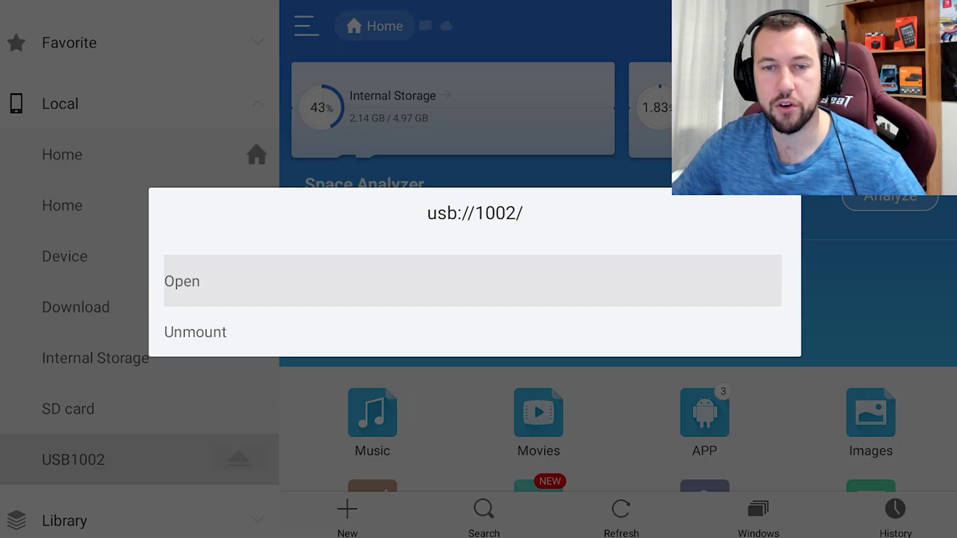
{"action": "key", "text": "Return"}
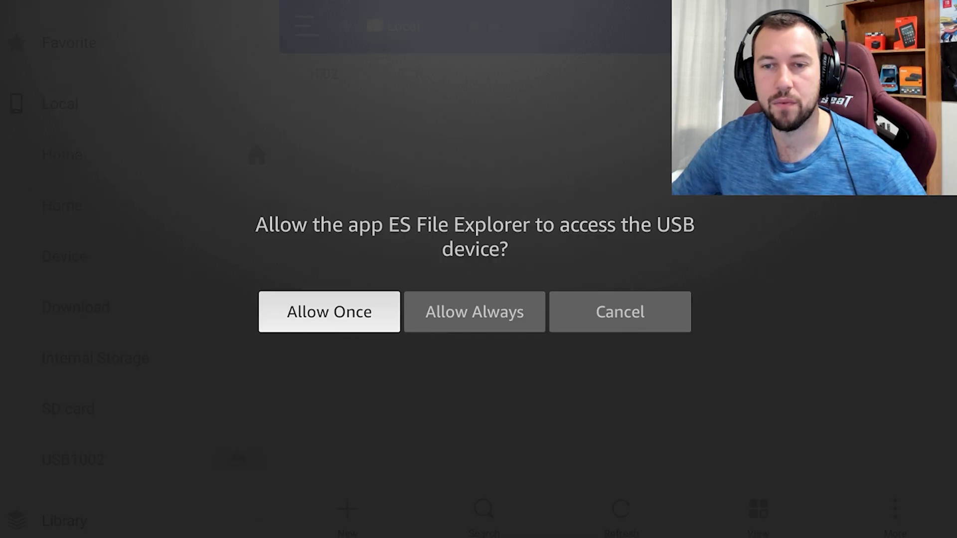
{"action": "key", "text": "Right"}
{"action": "key", "text": "Return"}
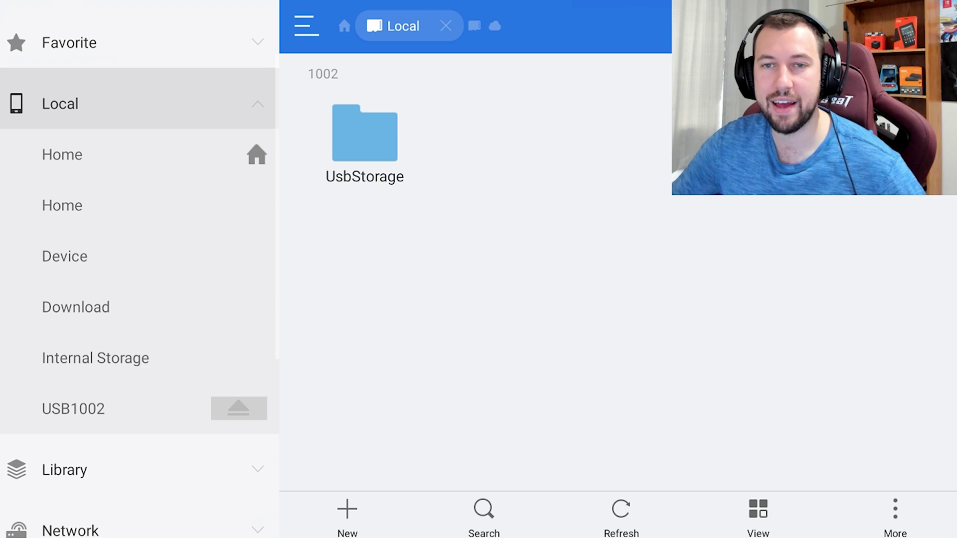
- Open the UsbStorage folder and select the gold package folder
{"action": "key", "text": "Right"}
{"action": "key", "text": "Return"}
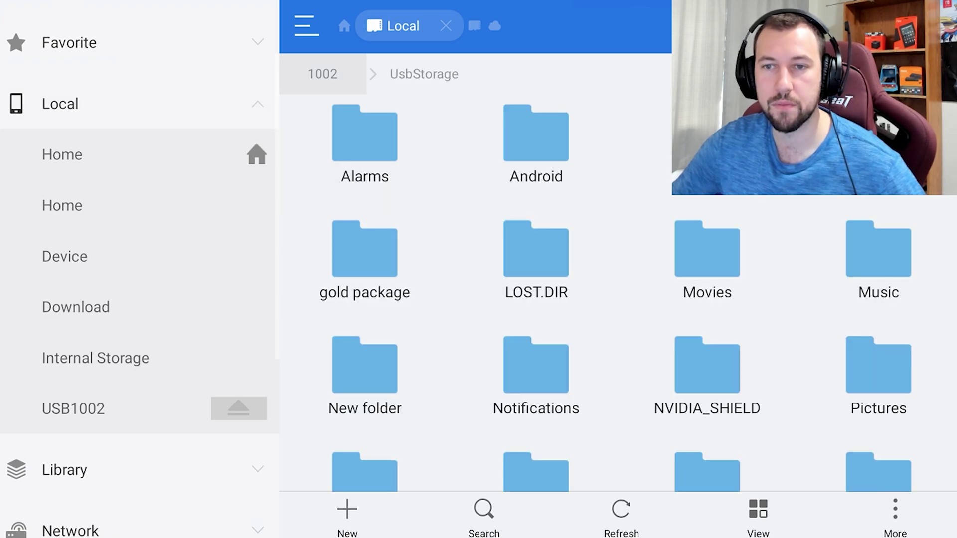
{"action": "key", "text": "Down"}
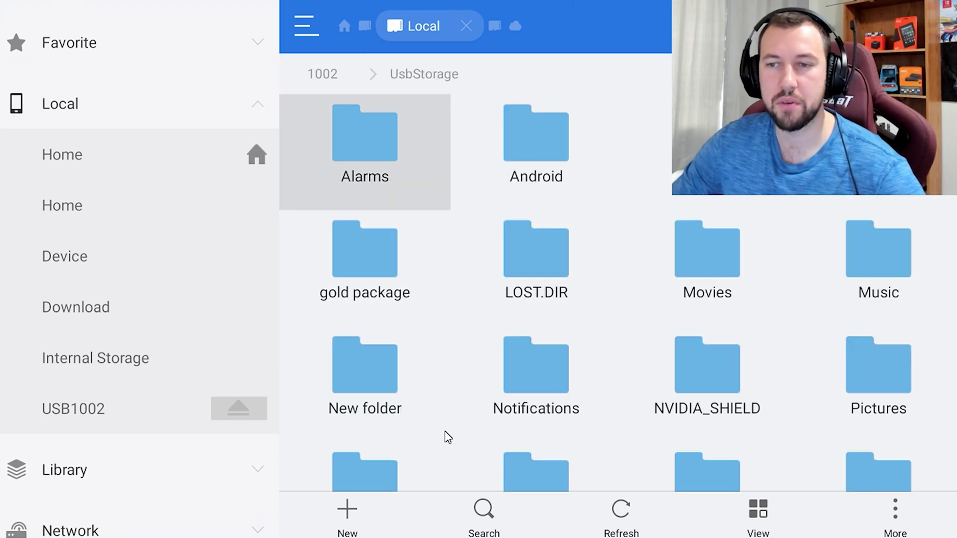
{"action": "key", "text": "Down"}
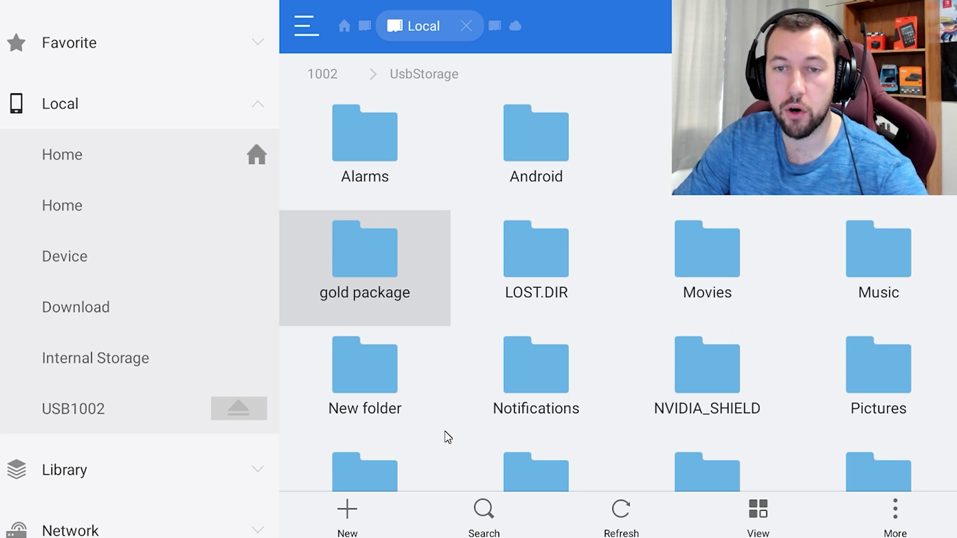
{"action": "key", "text": "Return"}
- Copy the selected gold package folder from the bottom toolbar
{"action": "key", "text": "Down"}
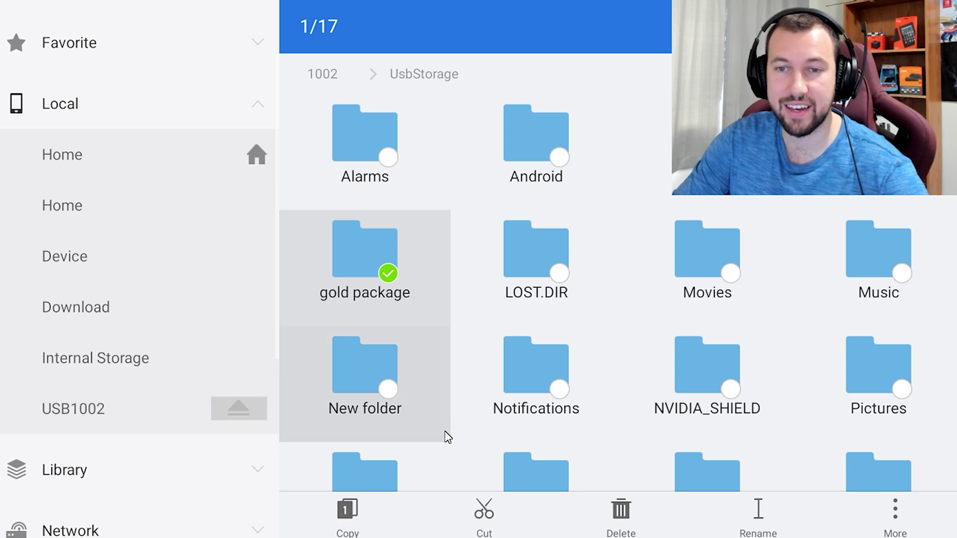
{"action": "key", "text": "Right"}
{"action": "key", "text": "Up"}
{"action": "key", "text": "Right"}
{"action": "key", "text": "Up"}
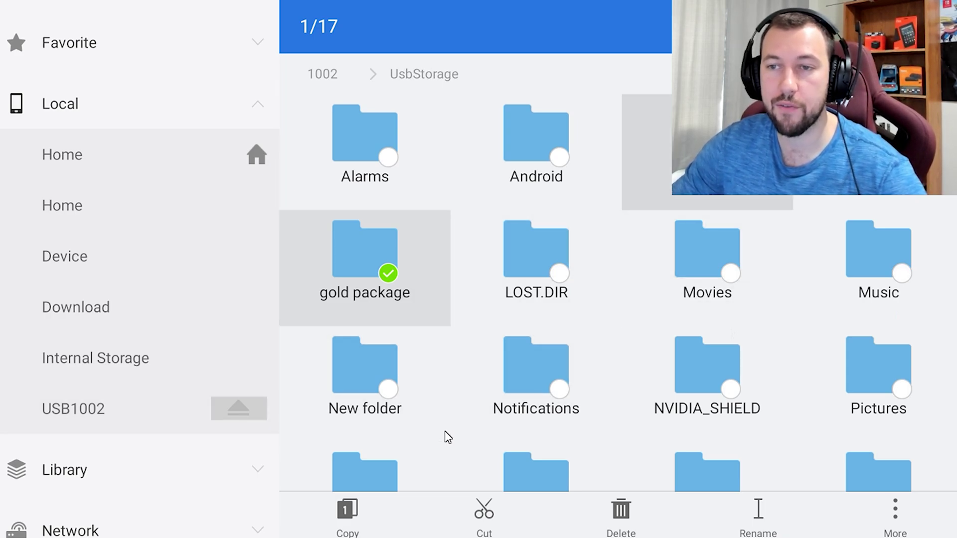
{"action": "key", "text": "Left"}
{"action": "key", "text": "Left"}
{"action": "key", "text": "Right"}
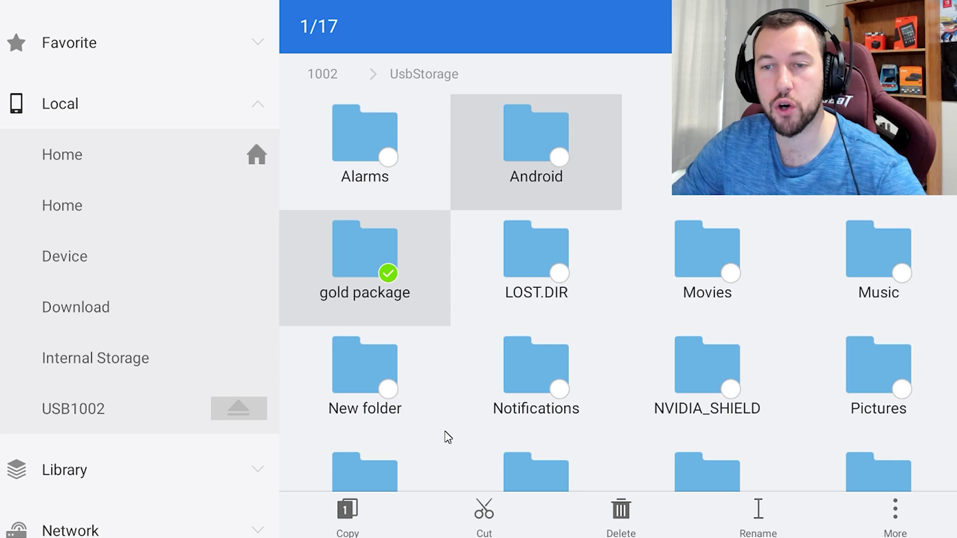
{"action": "key", "text": "Down"}
{"action": "key", "text": "Down"}
{"action": "key", "text": "Down"}
{"action": "key", "text": "Left"}
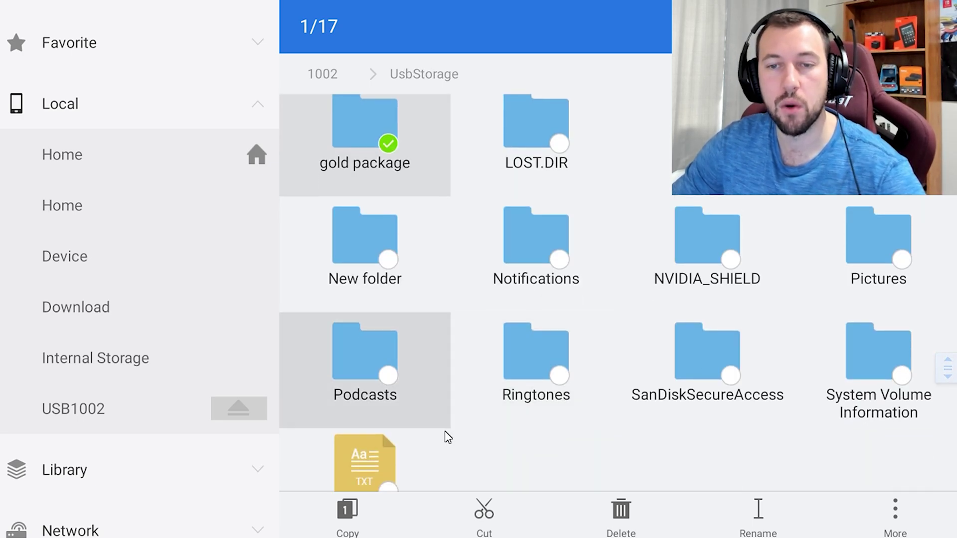
{"action": "key", "text": "Left"}
{"action": "key", "text": "Down"}
{"action": "key", "text": "Down"}
{"action": "key", "text": "Down"}
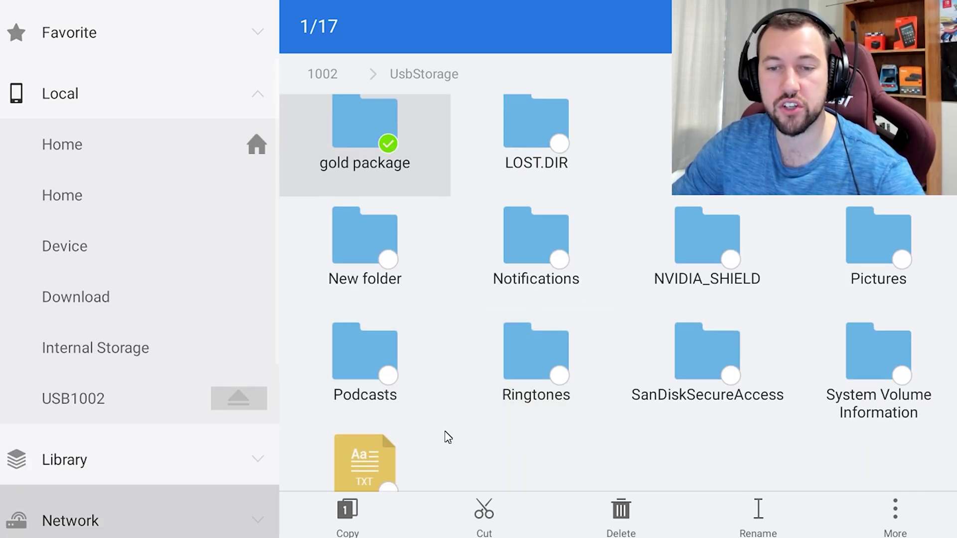
{"action": "key", "text": "Right"}
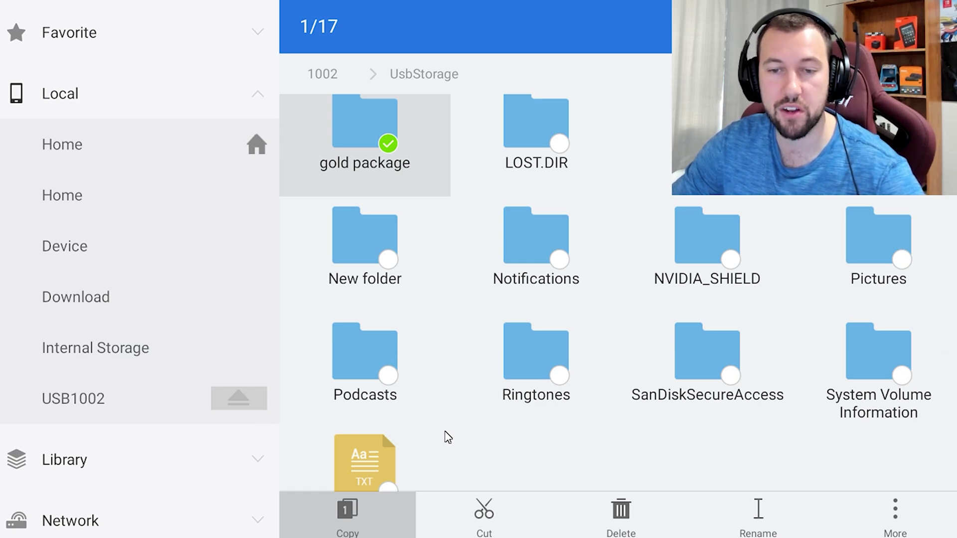
{"action": "key", "text": "Return"}
- Open the internal Download location and paste gold package, copying its 19 items
{"action": "key", "text": "Up"}
{"action": "key", "text": "Up"}
{"action": "key", "text": "Up"}
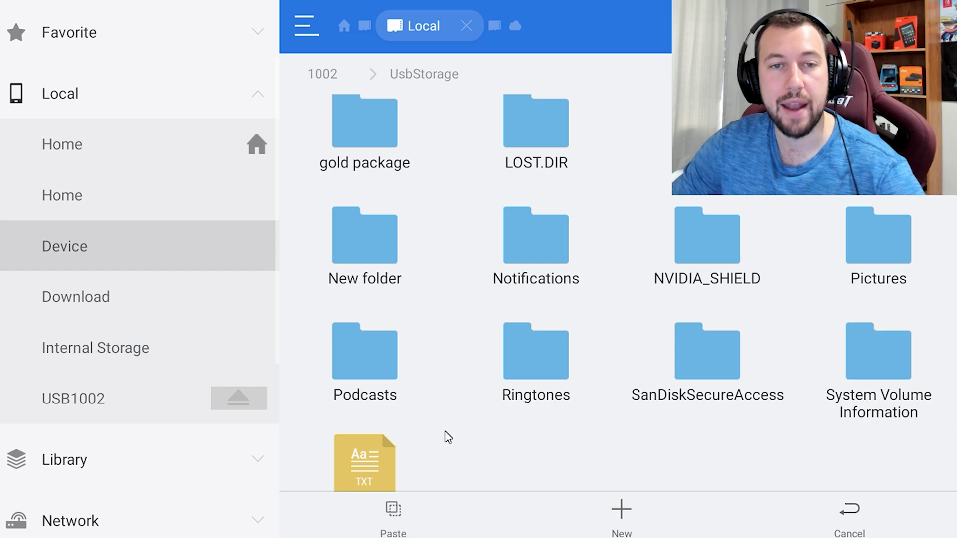
{"action": "key", "text": "Up"}
{"action": "key", "text": "Up"}
{"action": "key", "text": "Up"}
{"action": "key", "text": "Down"}
{"action": "key", "text": "Down"}
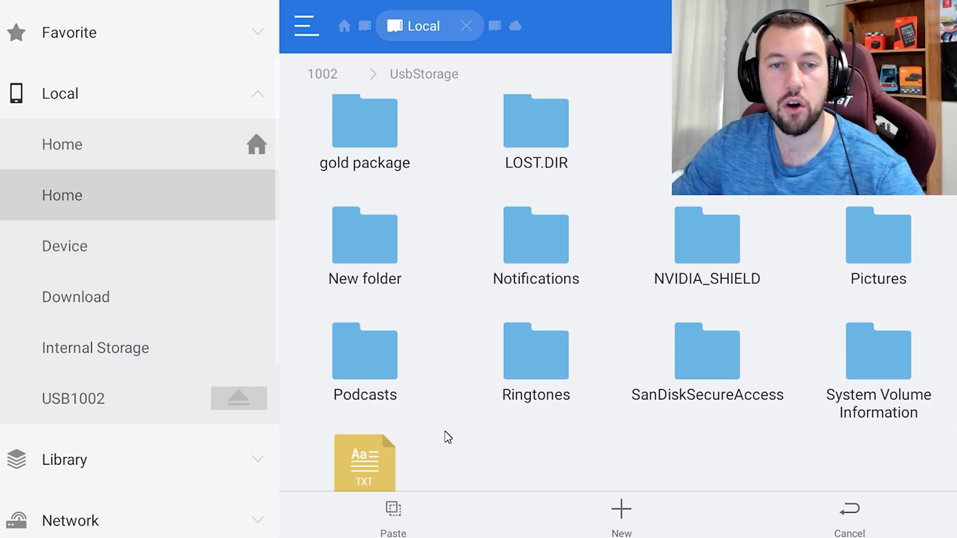
{"action": "key", "text": "Down"}
{"action": "key", "text": "Down"}
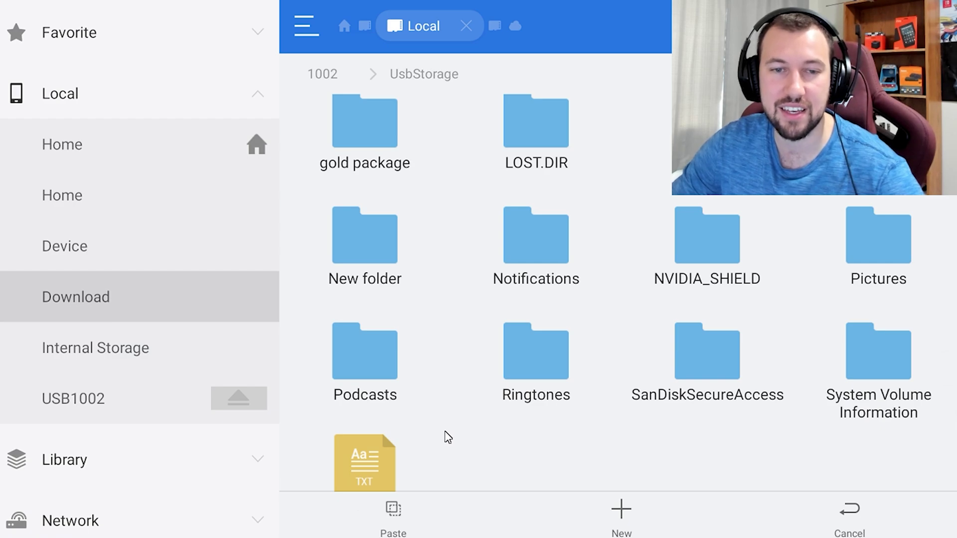
{"action": "key", "text": "Down"}
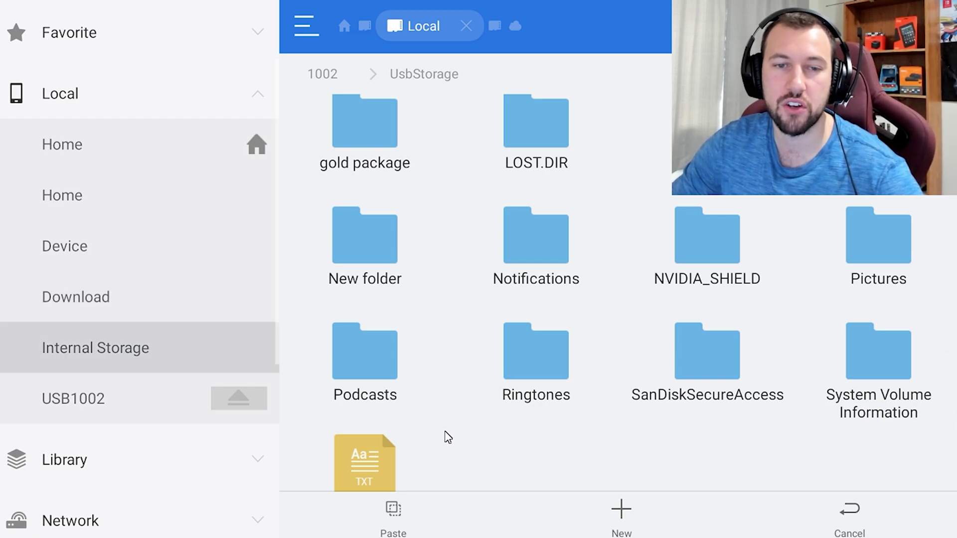
{"action": "key", "text": "Up"}
{"action": "key", "text": "Up"}
{"action": "key", "text": "Up"}
{"action": "key", "text": "Down"}
{"action": "key", "text": "Down"}
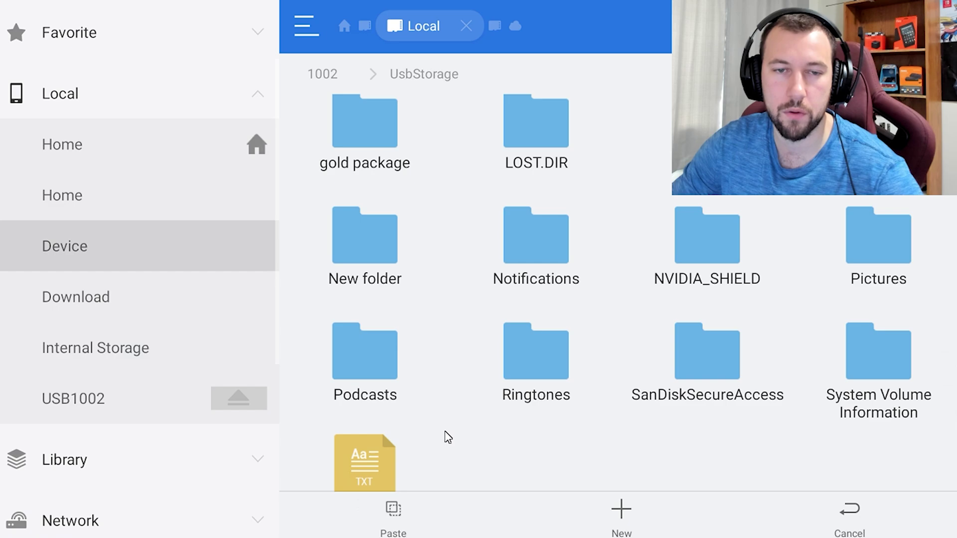
{"action": "key", "text": "Return"}
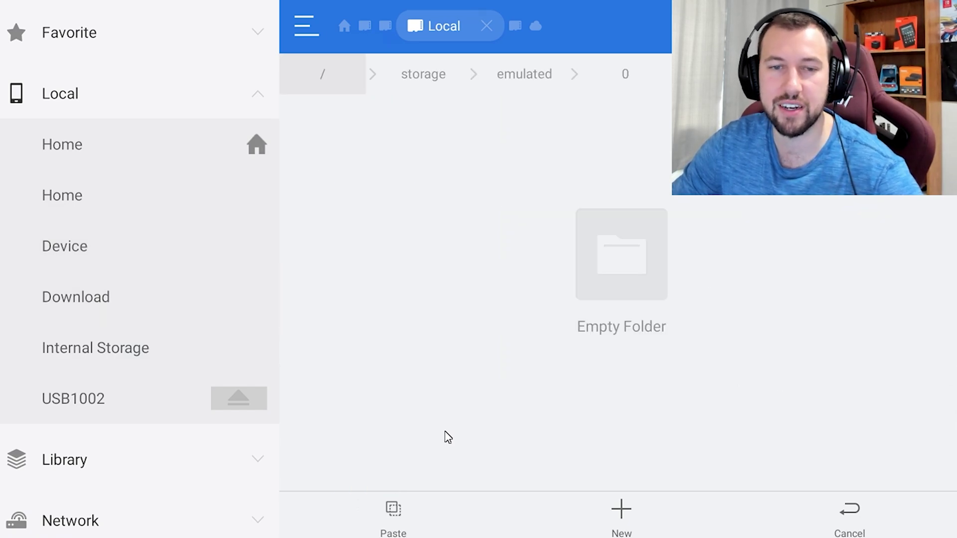
{"action": "key", "text": "Left"}
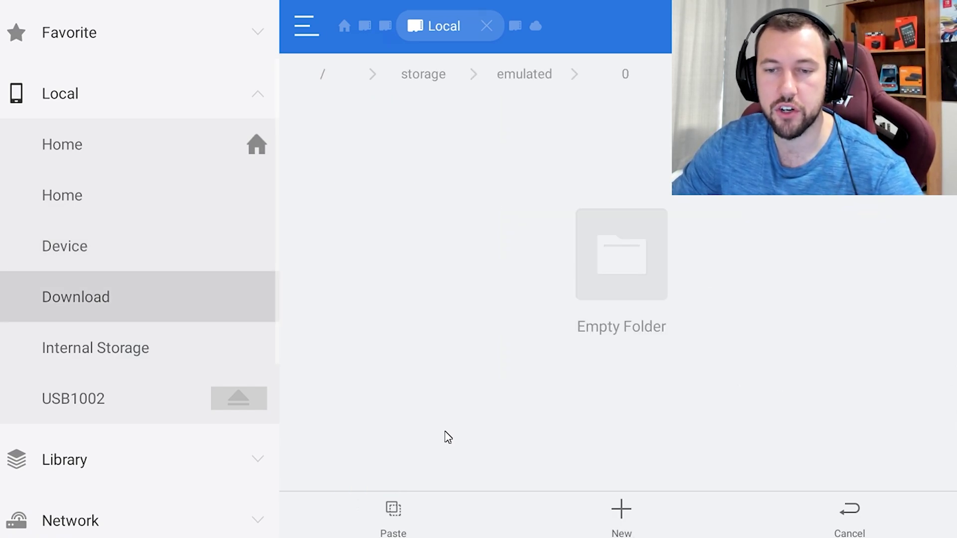
{"action": "key", "text": "Down"}
{"action": "key", "text": "Down"}
{"action": "key", "text": "Down"}
{"action": "key", "text": "Escape"}
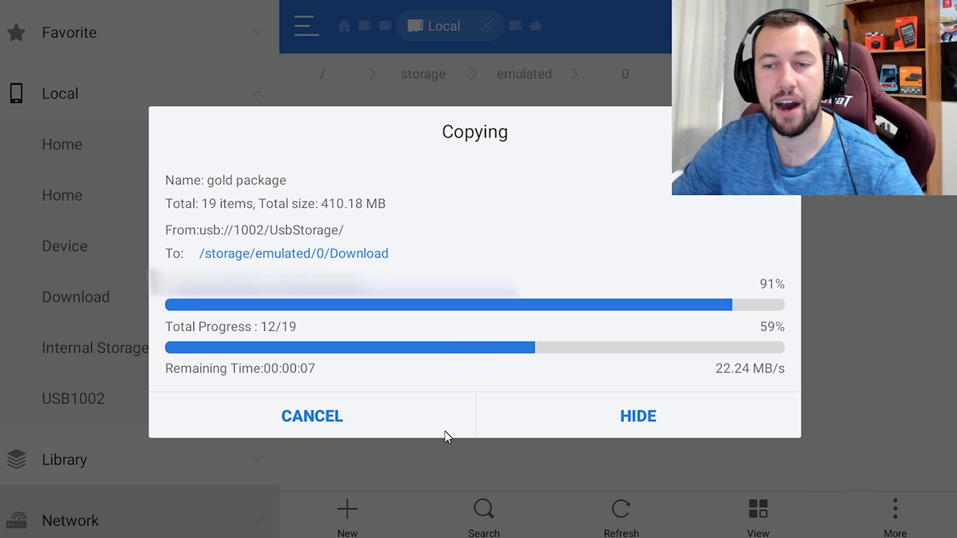
- In Home storage, select the Download folder and copy it
{"action": "key", "text": "Down"}
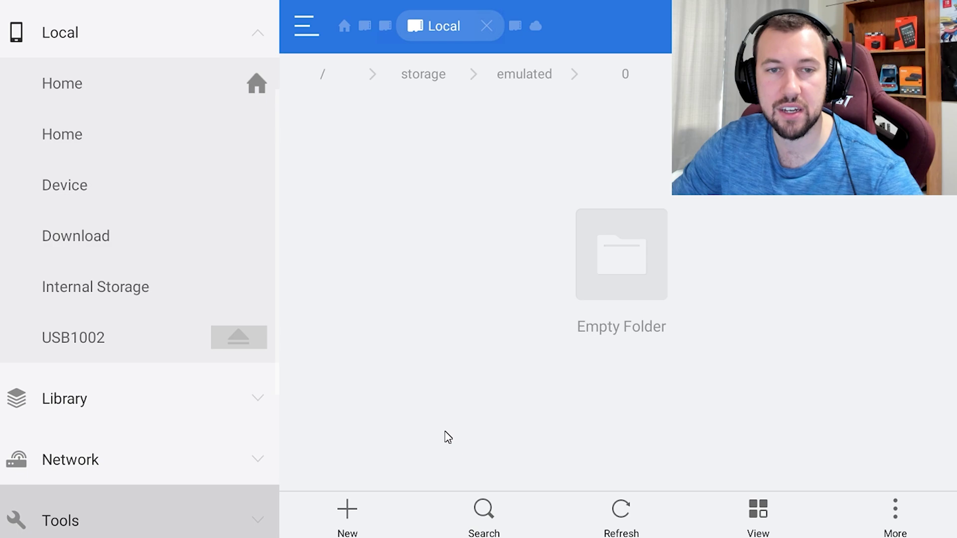
{"action": "key", "text": "Up"}
{"action": "key", "text": "Up"}
{"action": "key", "text": "Up"}
{"action": "key", "text": "Return"}
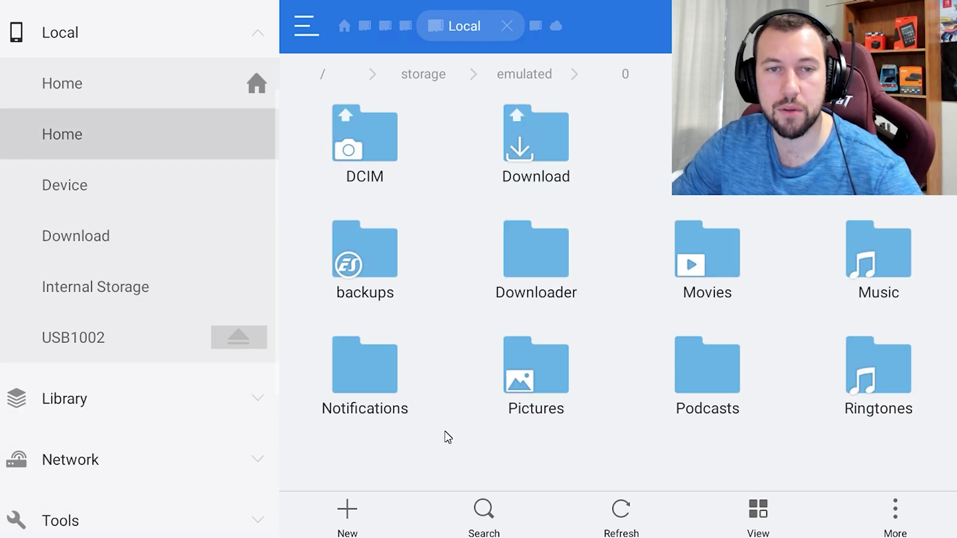
{"action": "key", "text": "Right"}
{"action": "key", "text": "Down"}
{"action": "key", "text": "Down"}
{"action": "key", "text": "Up"}
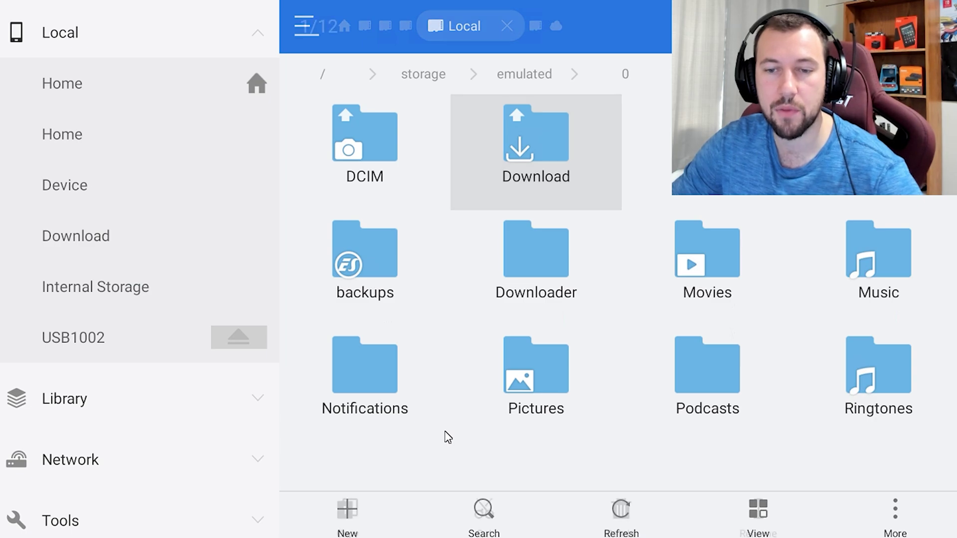
{"action": "key", "text": "Return"}
{"action": "key", "text": "Down"}
{"action": "key", "text": "Down"}
{"action": "key", "text": "Down"}
{"action": "key", "text": "Down"}
{"action": "key", "text": "Down"}
{"action": "key", "text": "Down"}
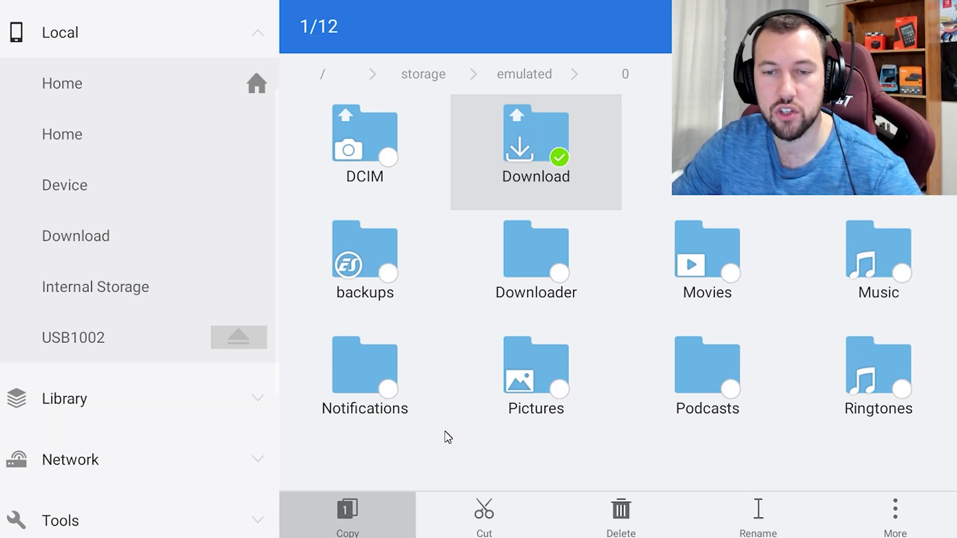
{"action": "key", "text": "Return"}
{"action": "key", "text": "Up"}
{"action": "key", "text": "Up"}
{"action": "key", "text": "Down"}
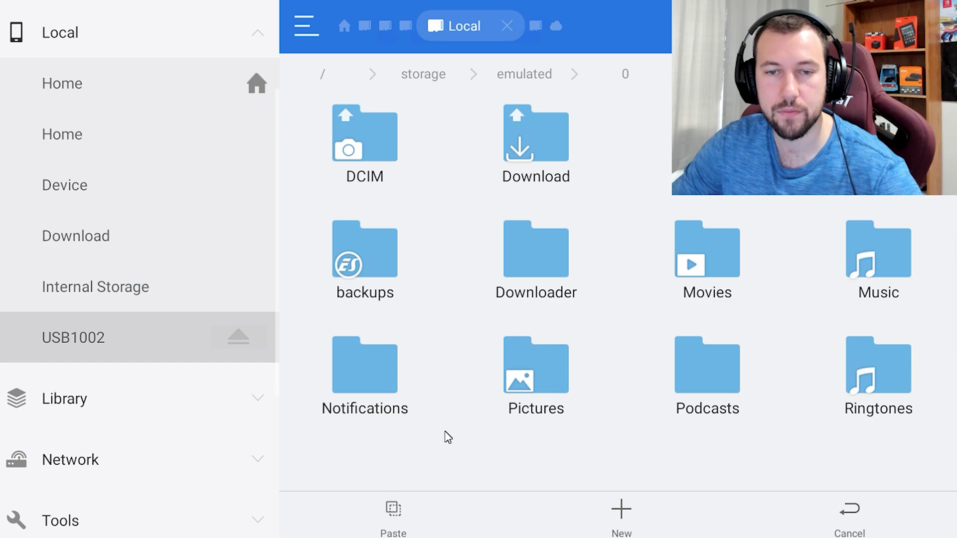
- Open the USB1002 drive to show its UsbStorage folder
{"action": "key", "text": "Return"}
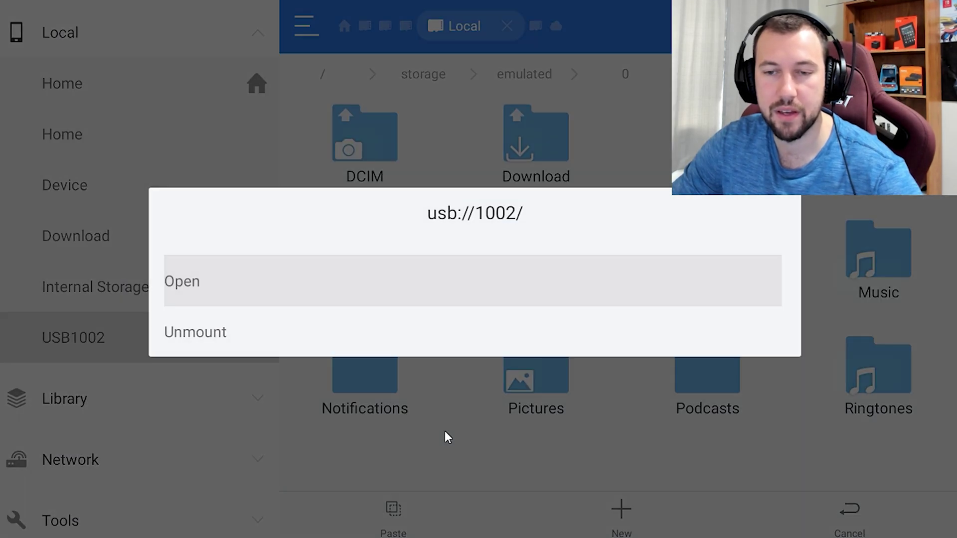
{"action": "key", "text": "Return"}
{"action": "key", "text": "Up"}
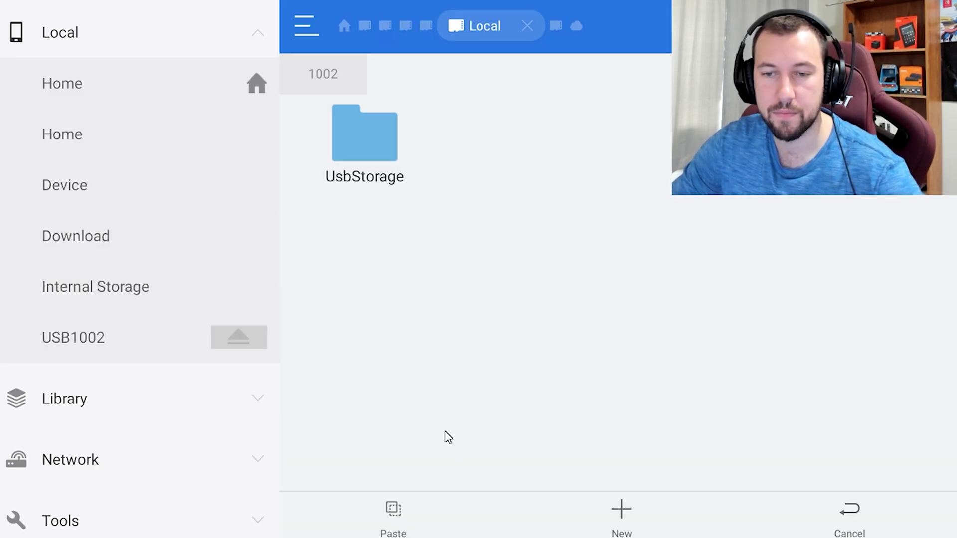
{"action": "key", "text": "Down"}
- Start creating a new folder, then cancel the dialog
{"action": "key", "text": "Left"}
{"action": "key", "text": "Down"}
{"action": "key", "text": "Down"}
{"action": "key", "text": "Down"}
{"action": "key", "text": "Down"}
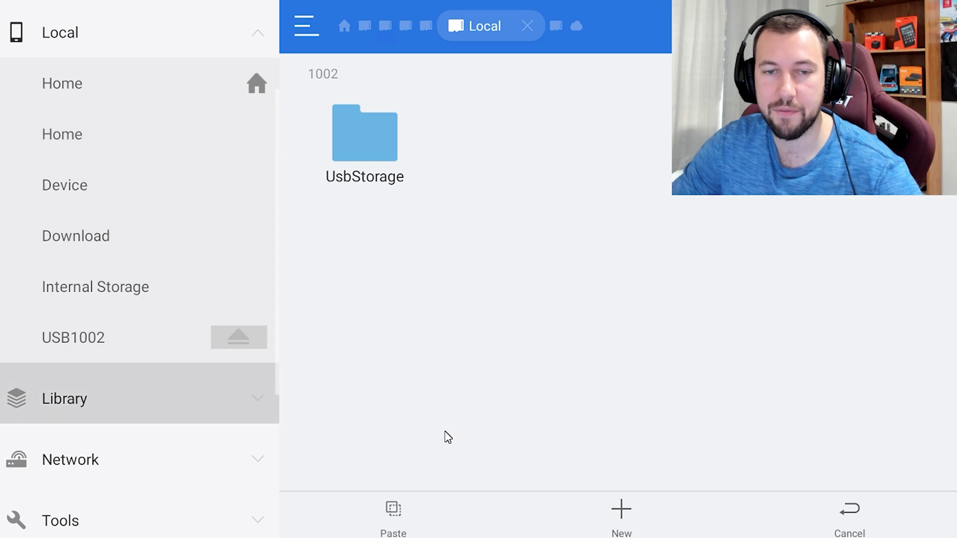
{"action": "key", "text": "Down"}
{"action": "key", "text": "Right"}
{"action": "key", "text": "Right"}
{"action": "key", "text": "Return"}
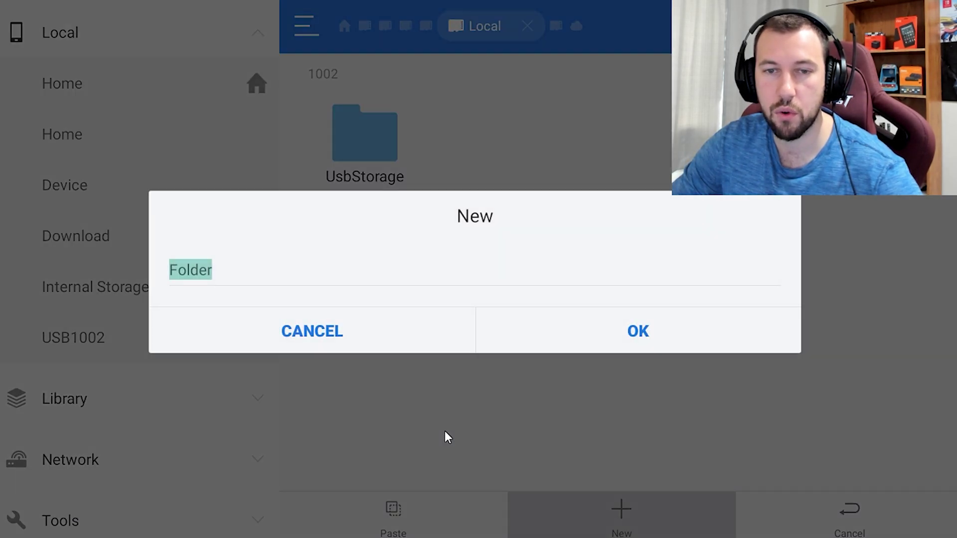
{"action": "key", "text": "Escape"}
{"action": "key", "text": "Left"}
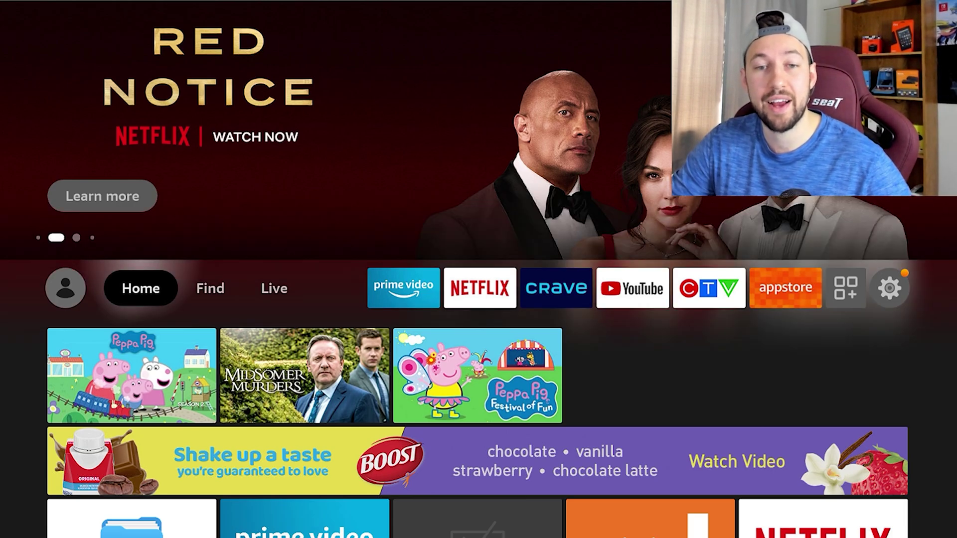
- Open Fire TV search and enter the letter D
{"action": "key", "text": "Right"}
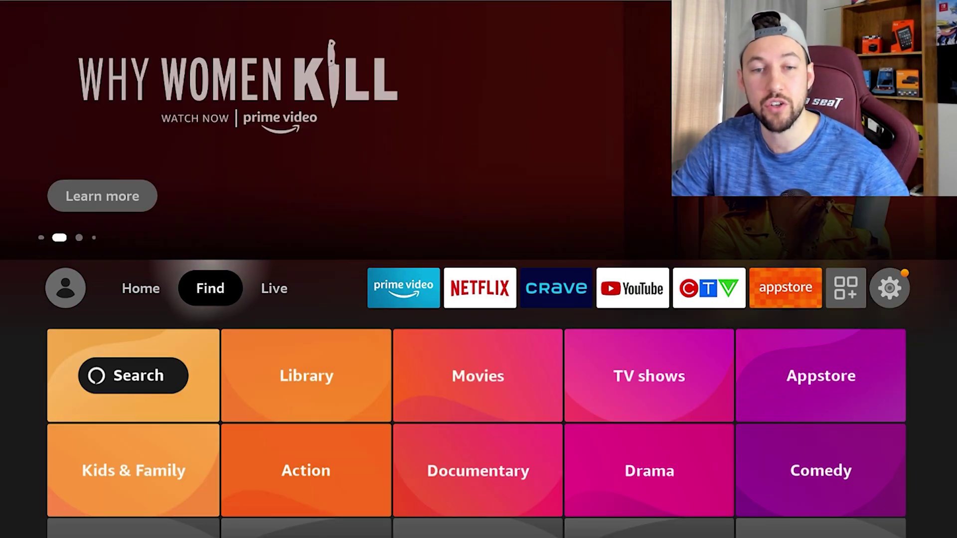
{"action": "key", "text": "Down"}
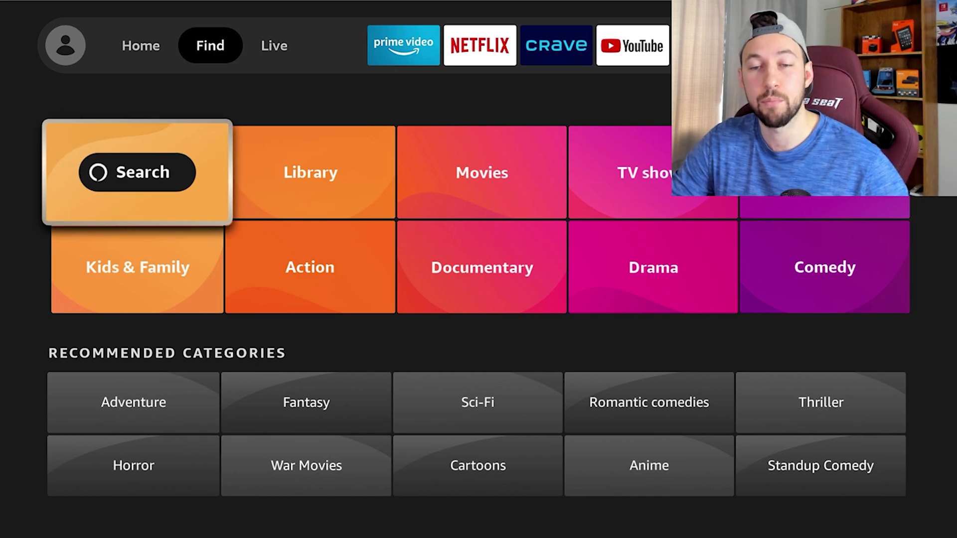
{"action": "key", "text": "Return"}
{"action": "key", "text": "Right"}
{"action": "key", "text": "Right"}
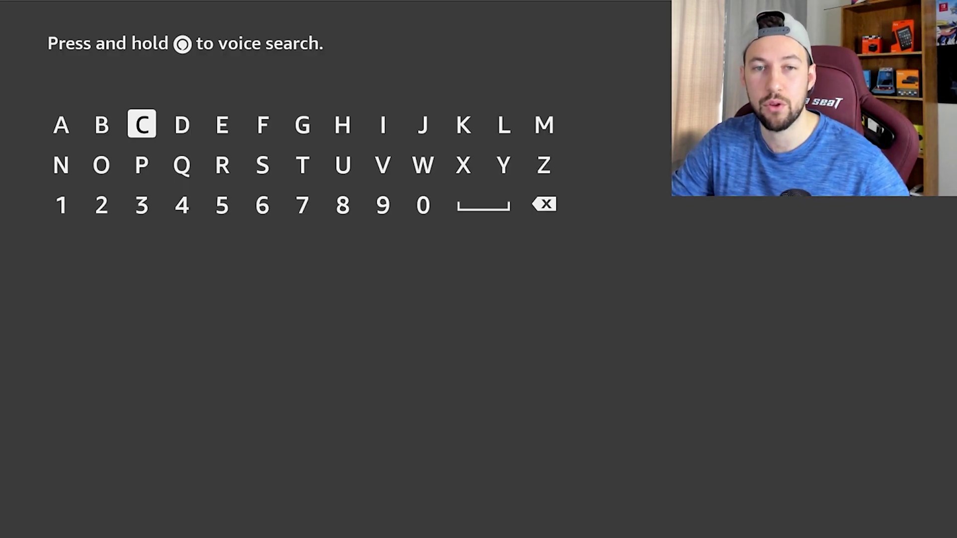
{"action": "key", "text": "Right"}
{"action": "key", "text": "Return"}
- Complete the search as 'Dow' and choose the Downloader suggestion
{"action": "key", "text": "Left"}
{"action": "key", "text": "Left"}
{"action": "key", "text": "Down"}
{"action": "key", "text": "Down"}
{"action": "key", "text": "Up"}
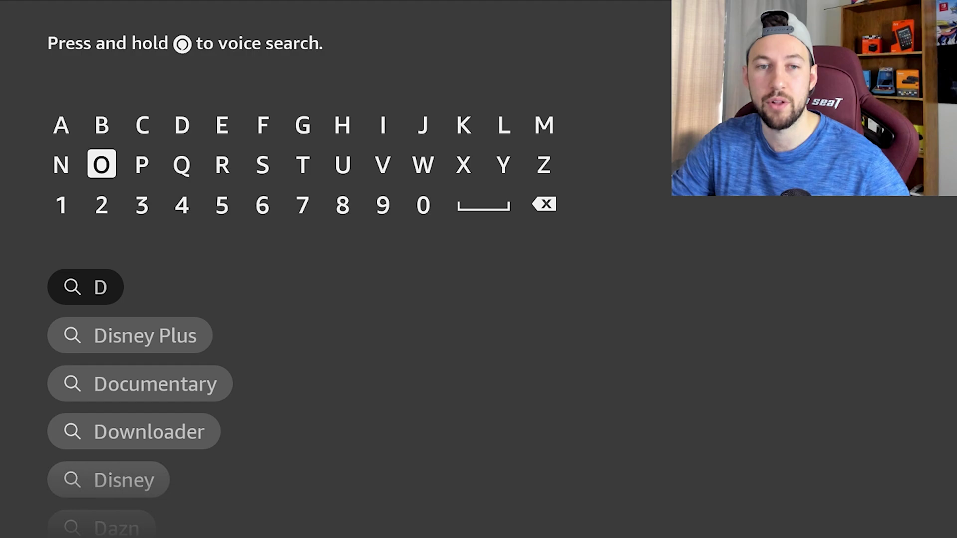
{"action": "key", "text": "Return"}
{"action": "key", "text": "Right"}
{"action": "key", "text": "Right"}
{"action": "key", "text": "Right"}
{"action": "key", "text": "Right"}
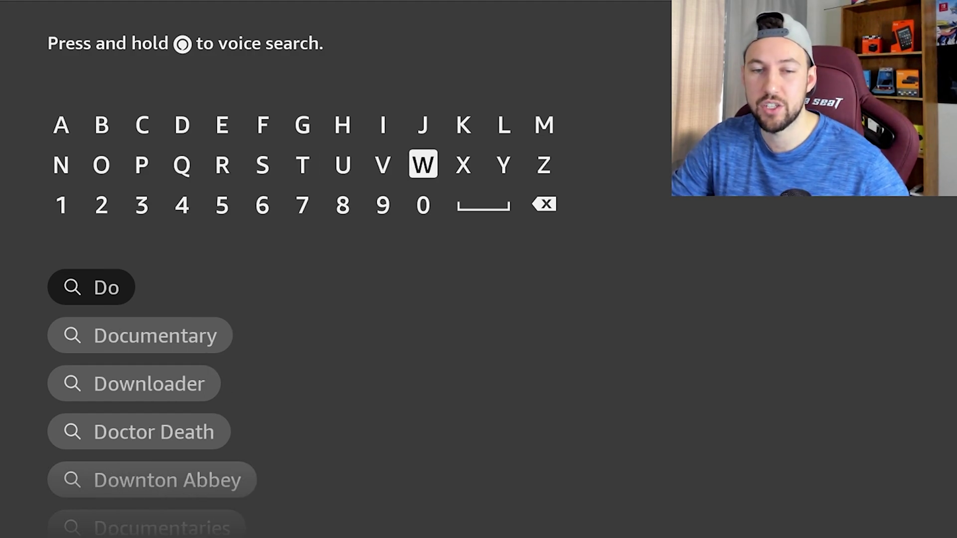
{"action": "key", "text": "Return"}
{"action": "key", "text": "Down"}
{"action": "key", "text": "Down"}
{"action": "key", "text": "Down"}
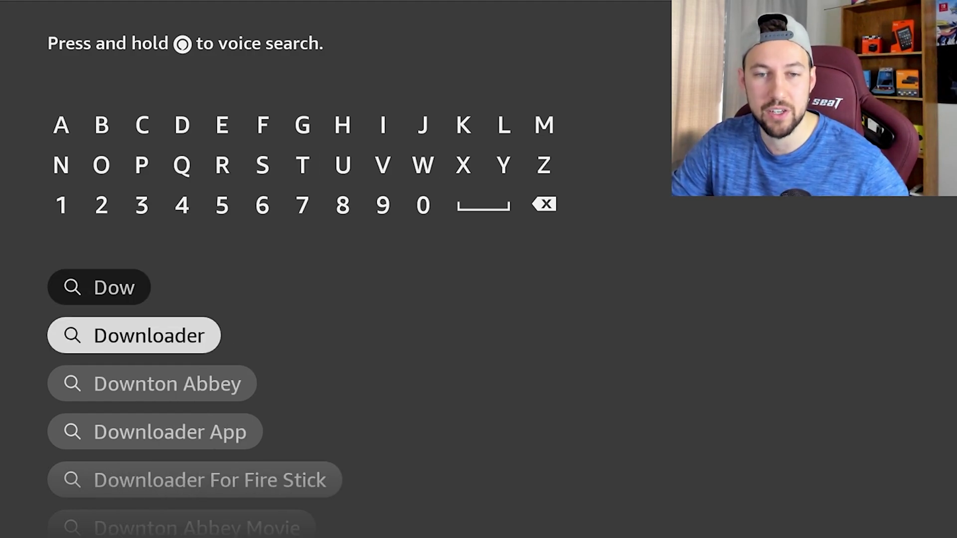
{"action": "key", "text": "Return"}
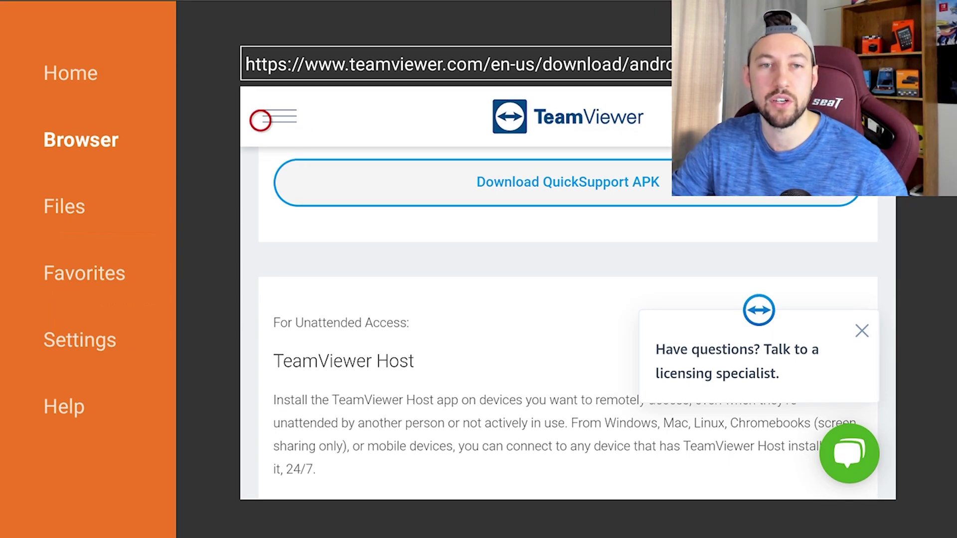
- On Downloader's Home tab, enter 'teamviewer quick support apk' in the search field
{"action": "key", "text": "Left"}
{"action": "key", "text": "Return"}
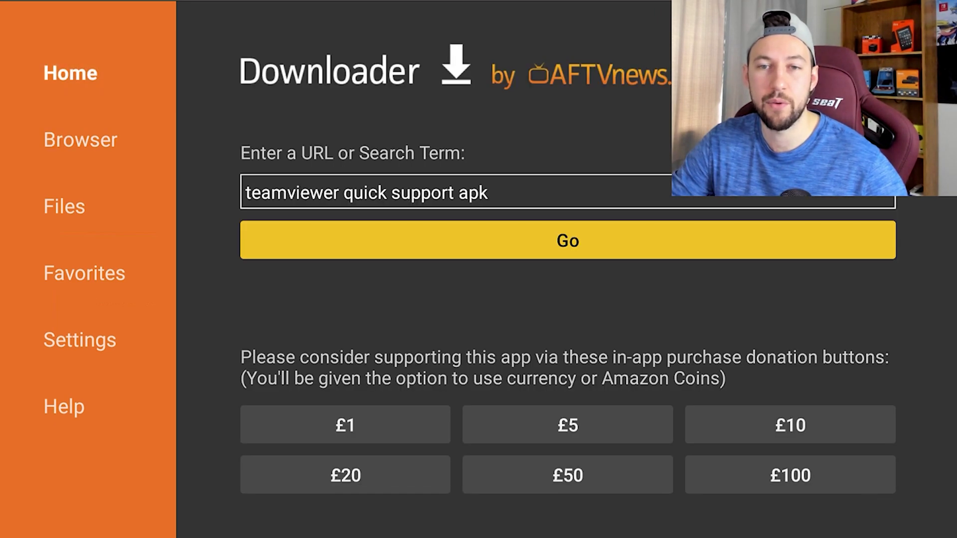
{"action": "key", "text": "Down"}
{"action": "key", "text": "Up"}
{"action": "key", "text": "Up"}
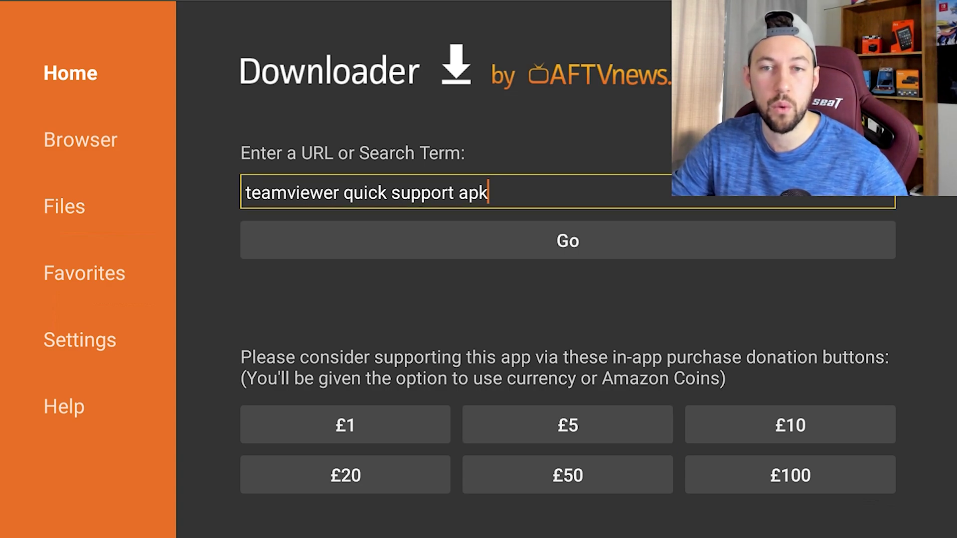
{"action": "key", "text": "Return"}
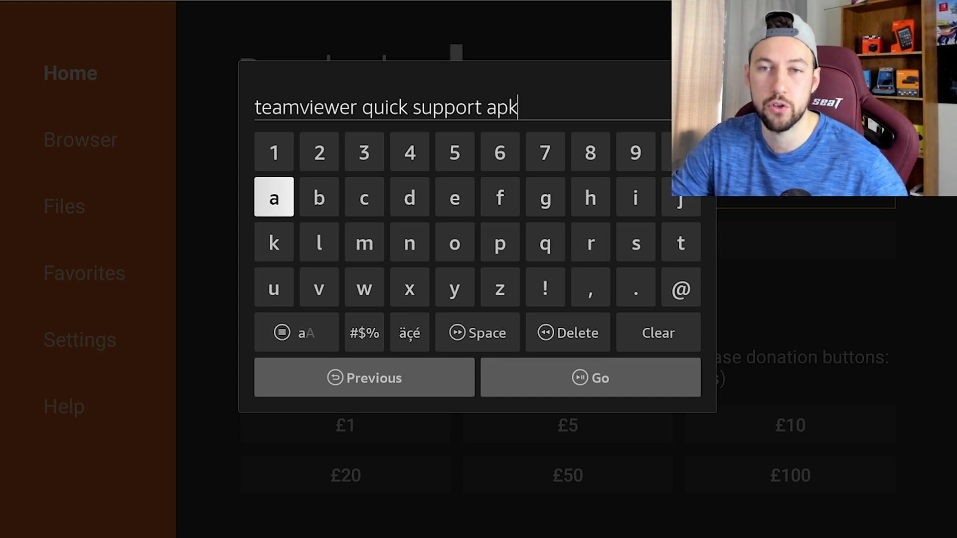
{"action": "key", "text": "Up"}
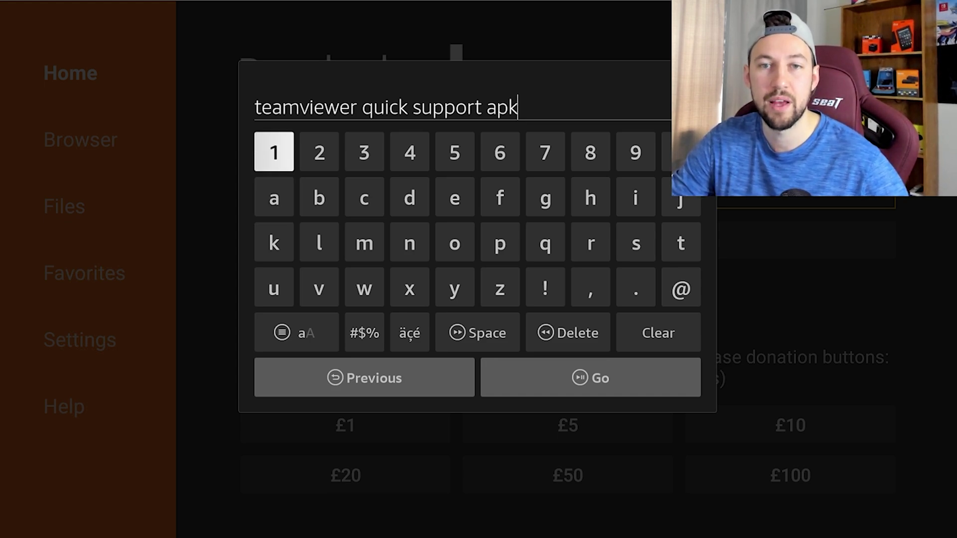
{"action": "key", "text": "Up"}
{"action": "key", "text": "Down"}
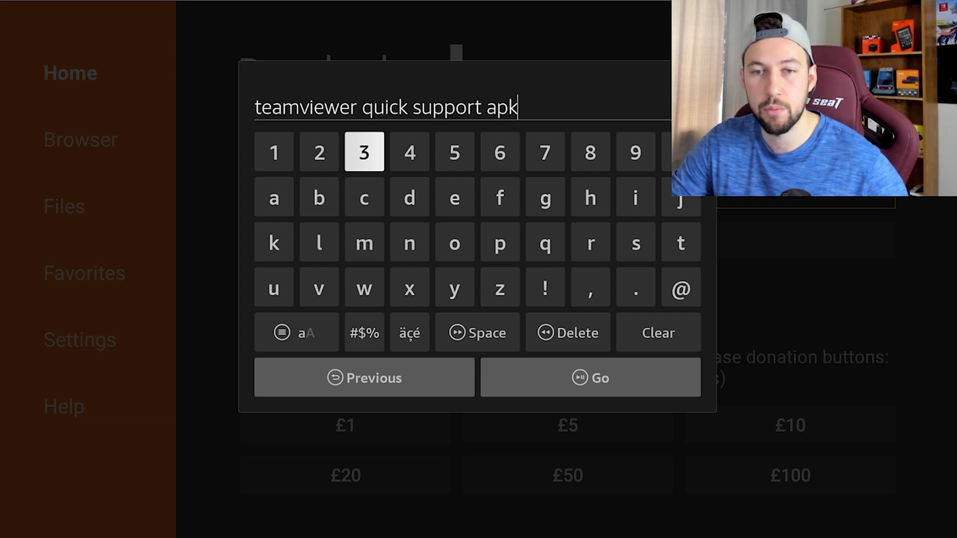
{"action": "key", "text": "Down"}
{"action": "key", "text": "Down"}
{"action": "key", "text": "Down"}
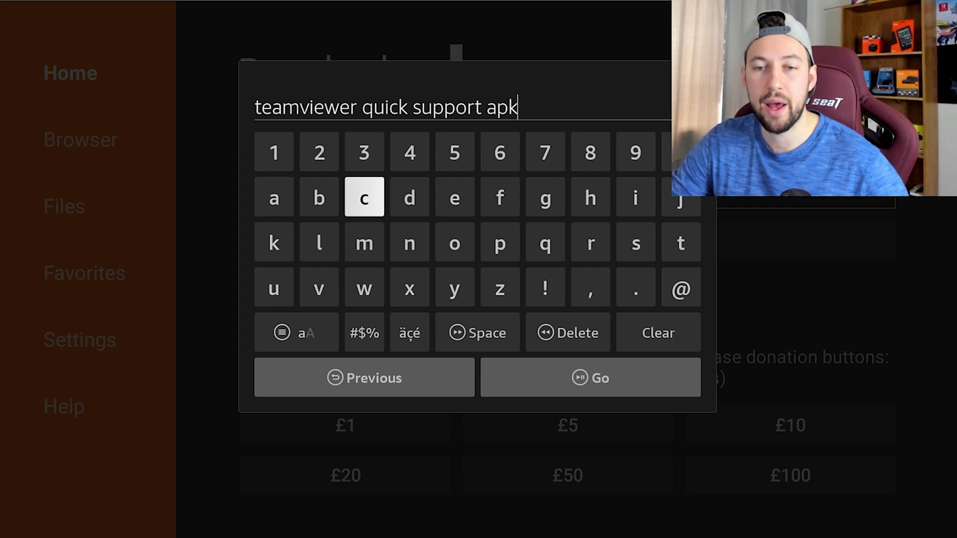
{"action": "key", "text": "Right"}
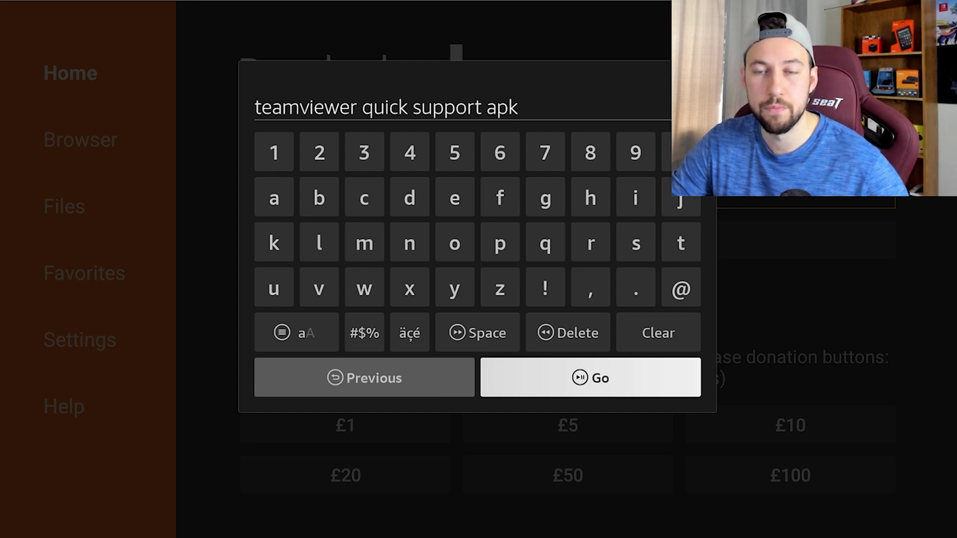
- Run the search and open the 'TeamViewer App for Google Android' result
{"action": "key", "text": "Return"}
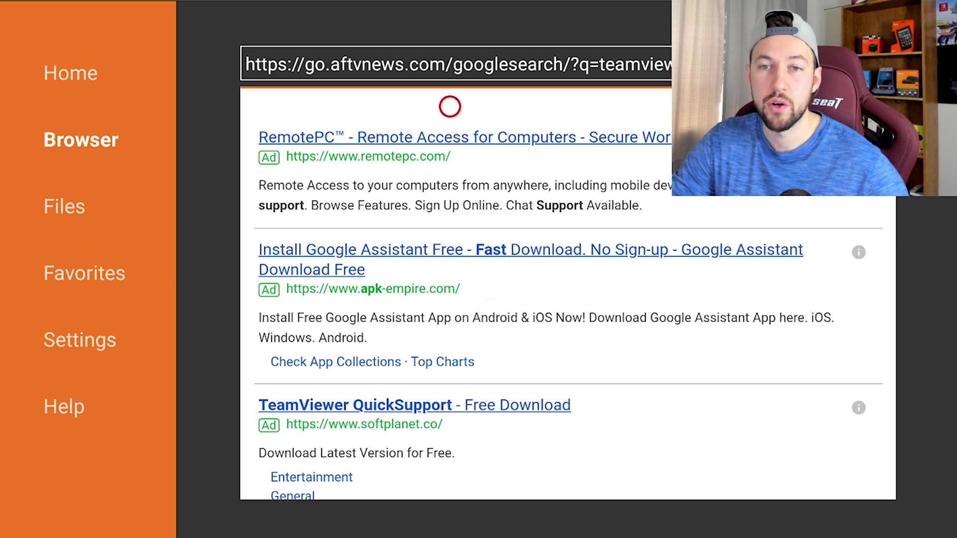
{"action": "left_click", "coordinate": [450, 64]}
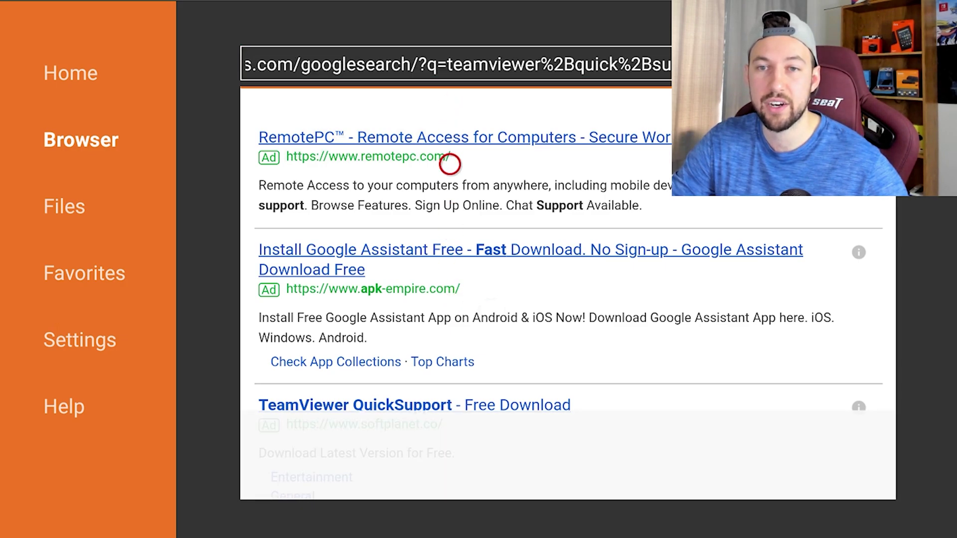
{"action": "scroll", "coordinate": [450, 472], "scroll_direction": "down", "scroll_amount": 5}
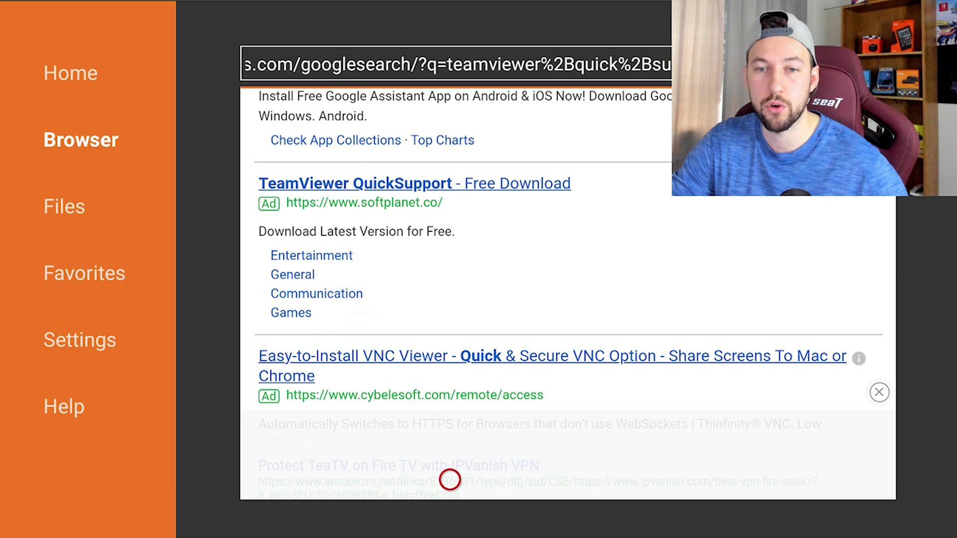
{"action": "scroll", "coordinate": [450, 106], "scroll_direction": "up", "scroll_amount": 5}
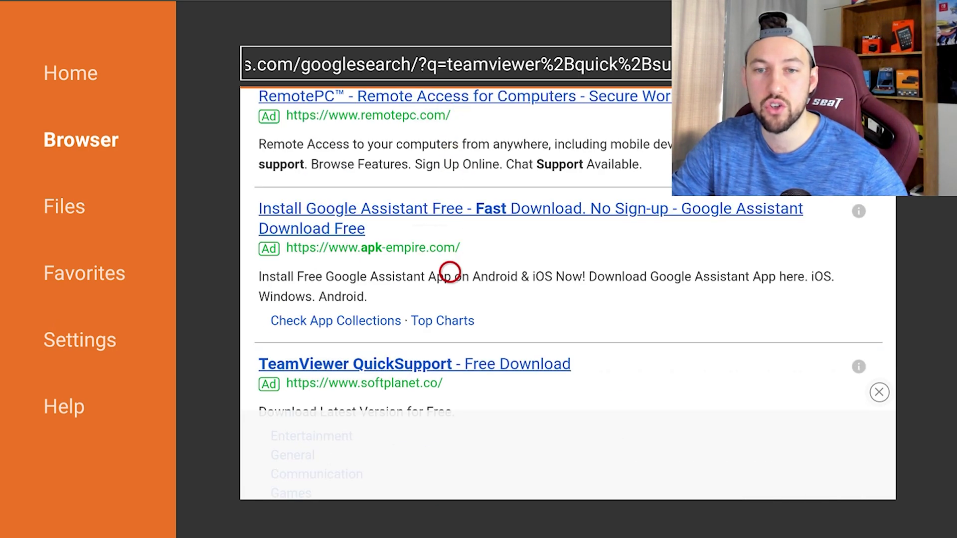
{"action": "scroll", "coordinate": [450, 479], "scroll_direction": "down", "scroll_amount": 10}
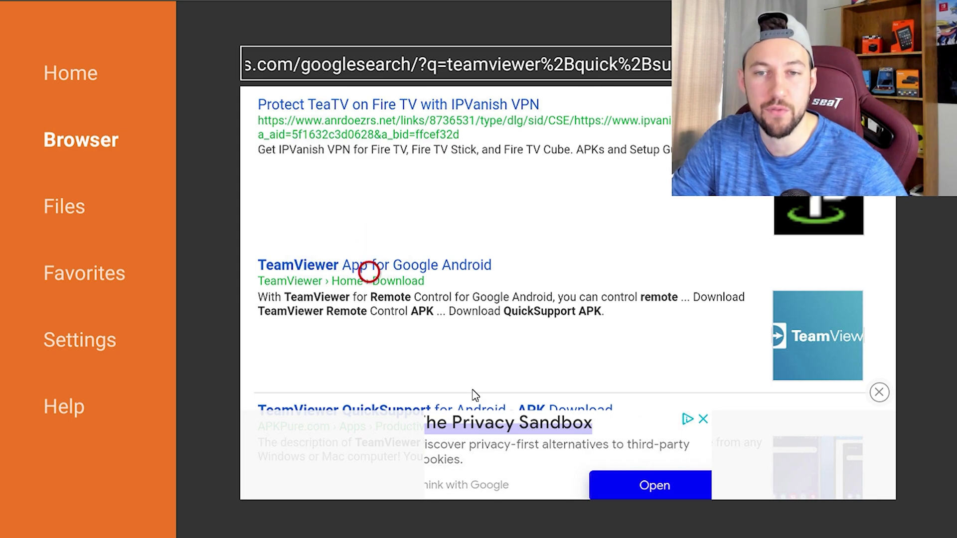
{"action": "left_click", "coordinate": [369, 272]}
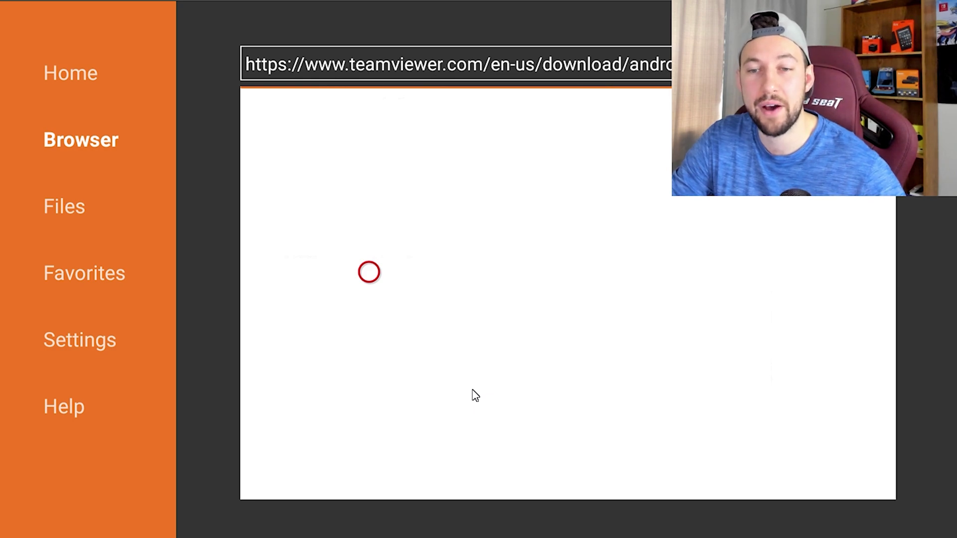
- Scroll down the TeamViewer Android page and download the QuickSupport APK as TeamViewerQS(1).apk
{"action": "key", "text": "Down"}
{"action": "key", "text": "Down"}
{"action": "key", "text": "Down"}
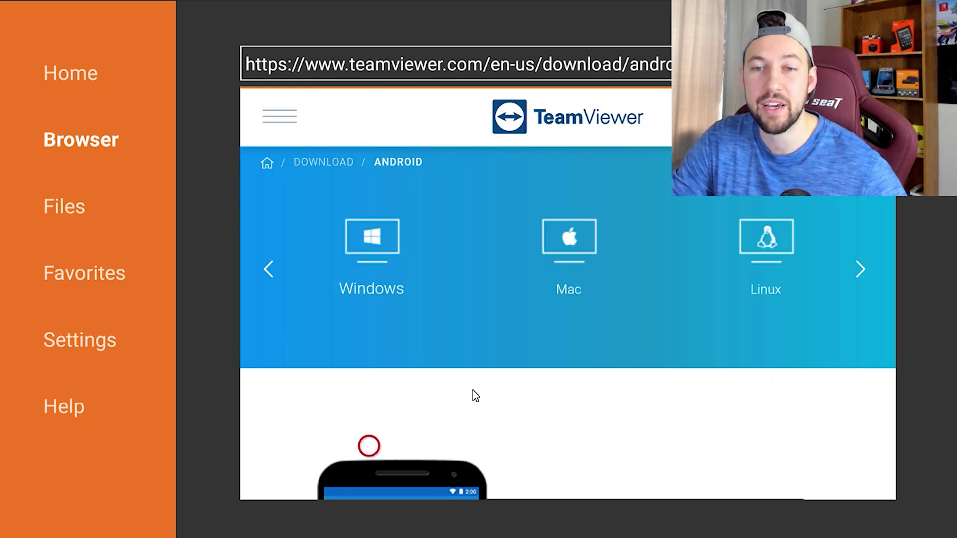
{"action": "key", "text": "Down"}
{"action": "key", "text": "Down"}
{"action": "key", "text": "Down"}
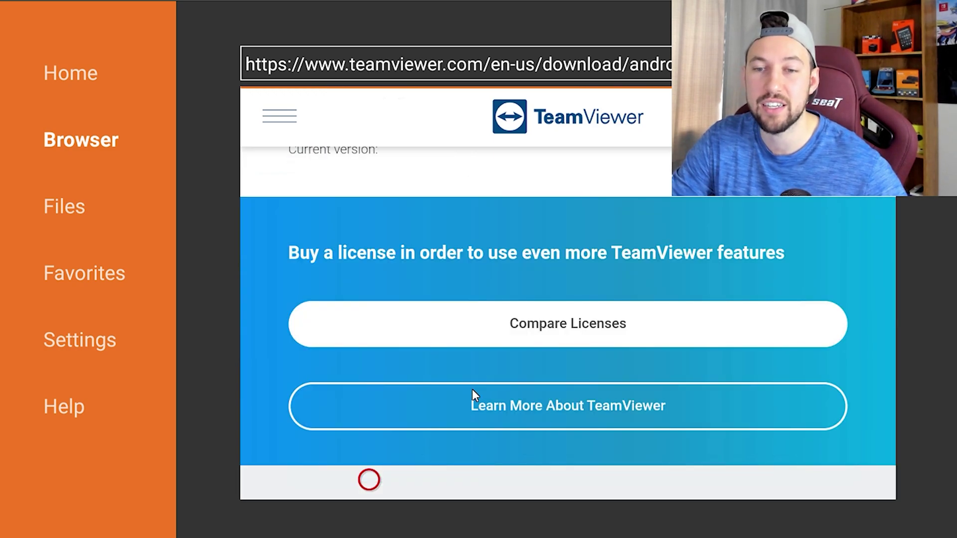
{"action": "key", "text": "Down"}
{"action": "key", "text": "Down"}
{"action": "key", "text": "Down"}
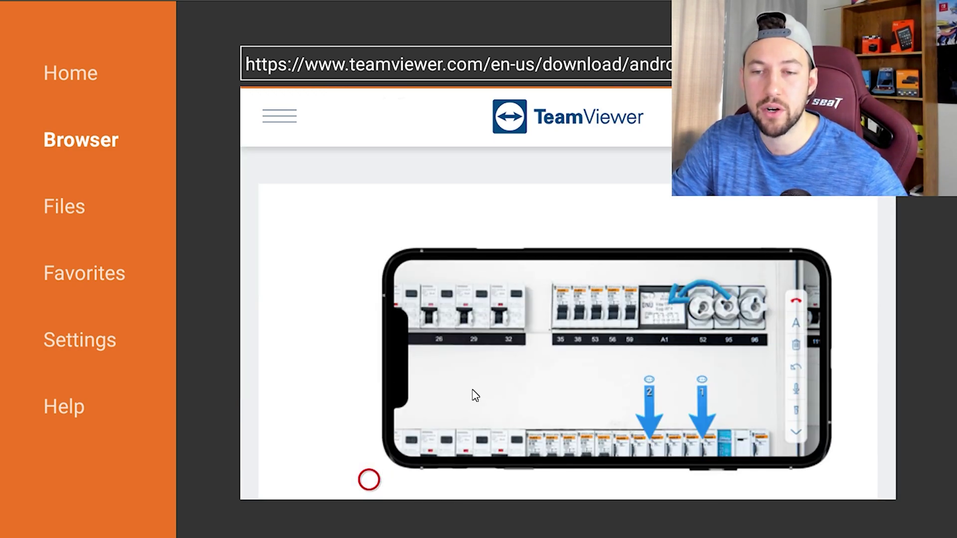
{"action": "key", "text": "Down"}
{"action": "key", "text": "Down"}
{"action": "key", "text": "Down"}
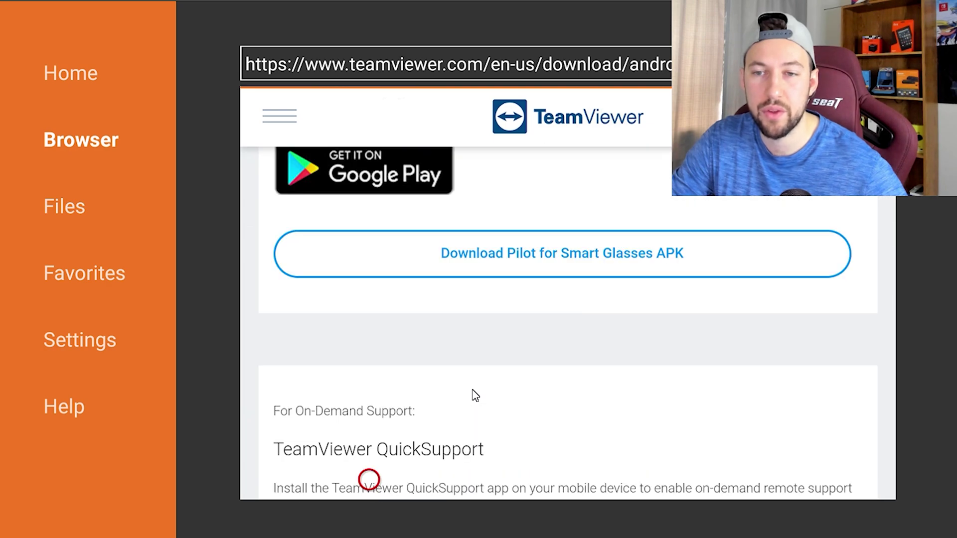
{"action": "key", "text": "Down"}
{"action": "key", "text": "Down"}
{"action": "key", "text": "Down"}
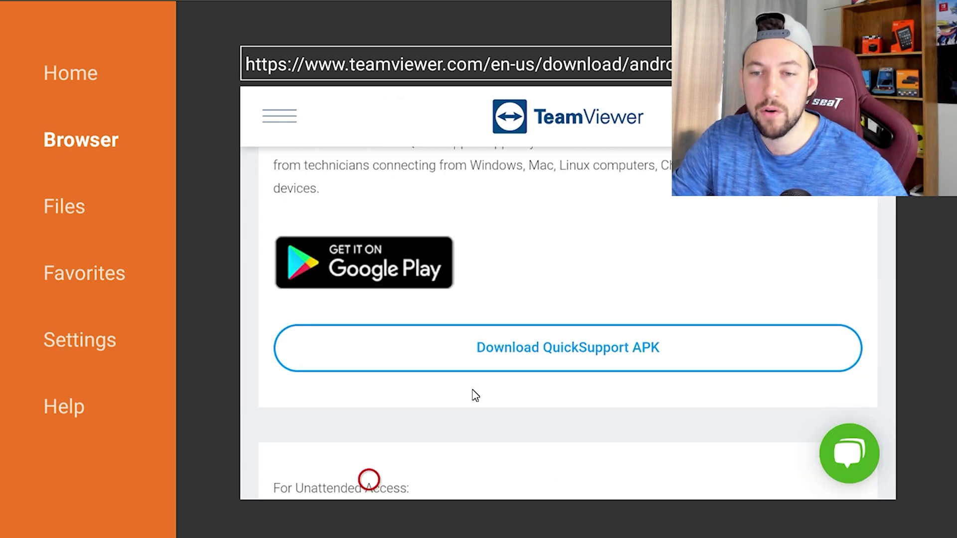
{"action": "key", "text": "Up"}
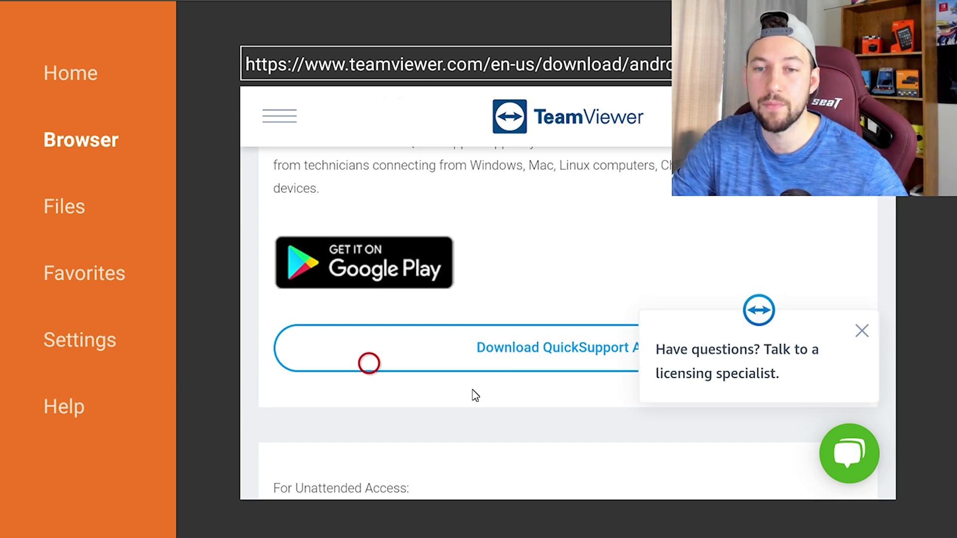
{"action": "key", "text": "Return"}
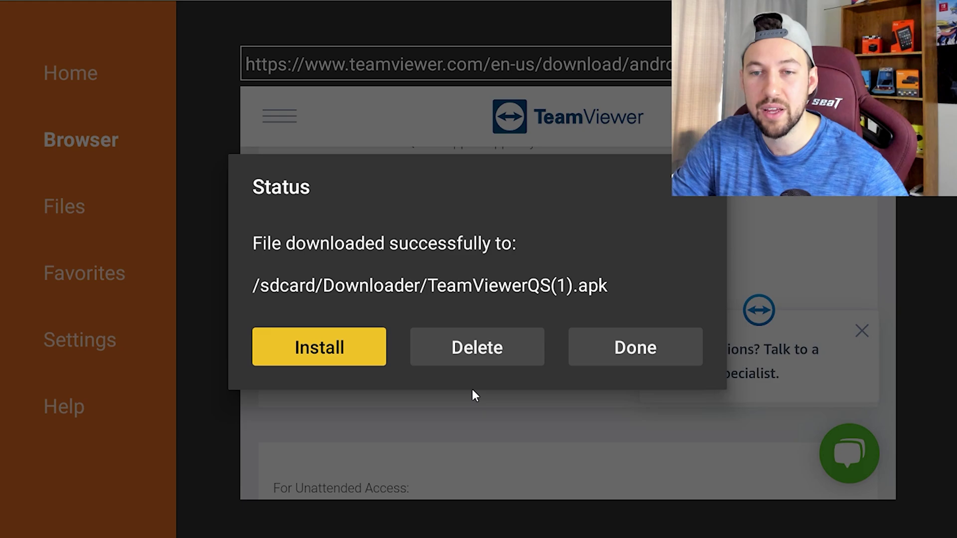
- Start installing the downloaded QuickSupport APK, then return to the Fire TV home screen
{"action": "key", "text": "Return"}
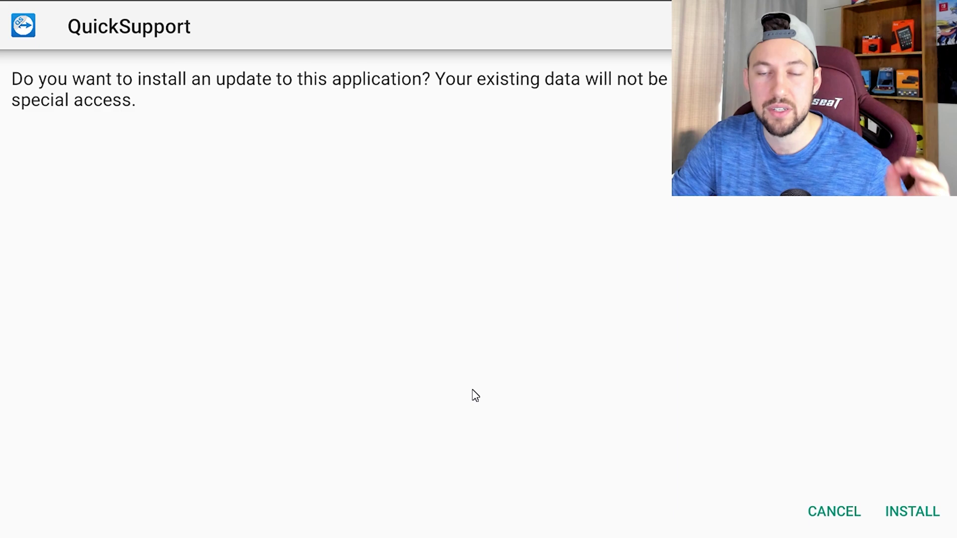
{"action": "key", "text": "Home"}
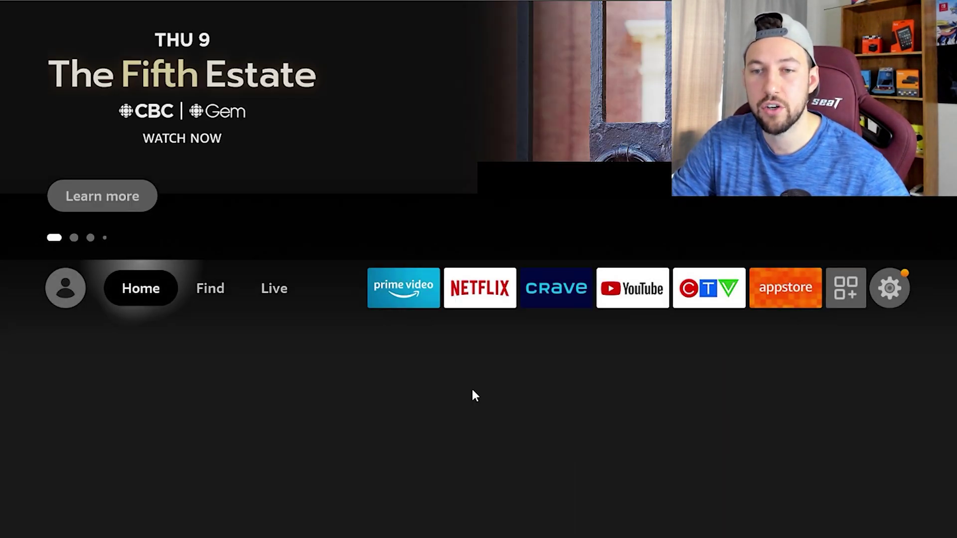
- Open the full list of installed apps from the Fire TV home row and browse it
{"action": "key", "text": "Right"}
{"action": "key", "text": "Right"}
{"action": "key", "text": "Right"}
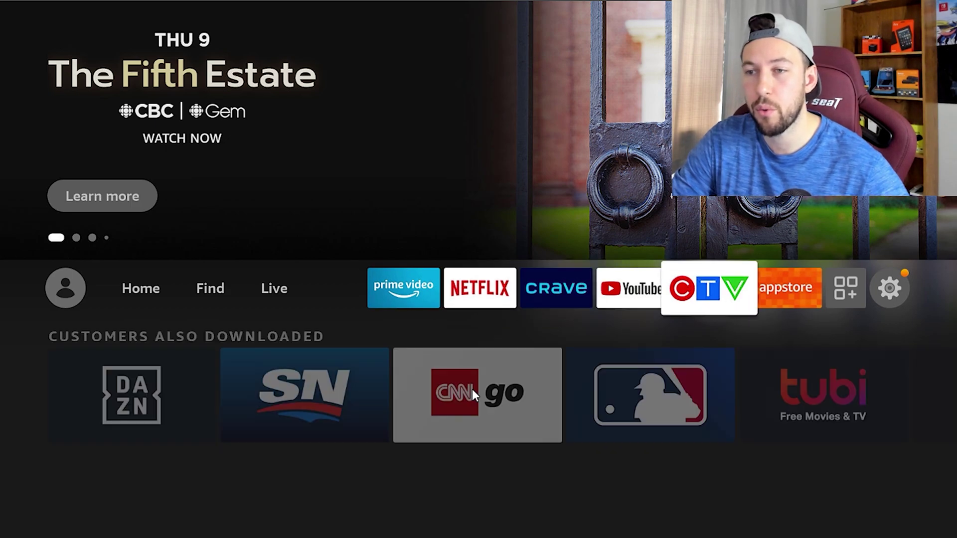
{"action": "key", "text": "Right"}
{"action": "key", "text": "Right"}
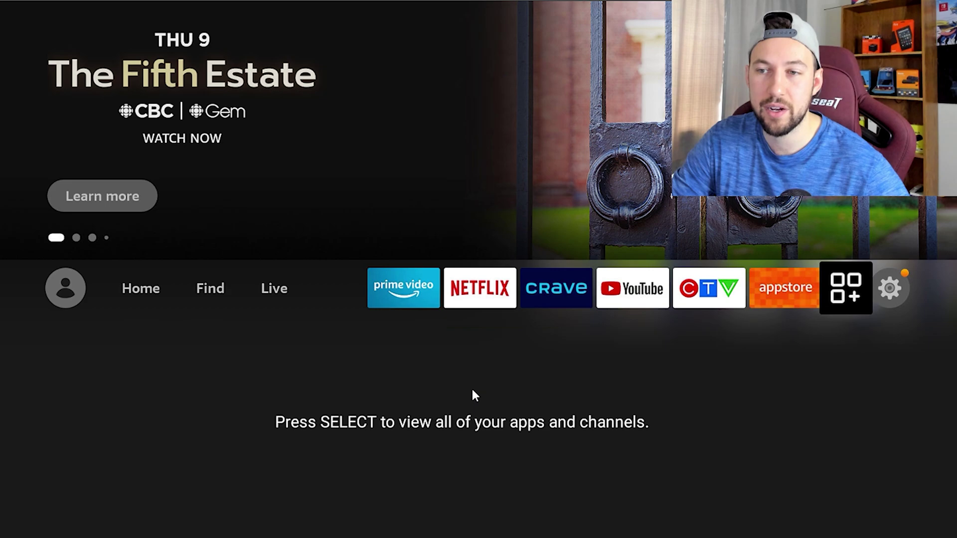
{"action": "key", "text": "Return"}
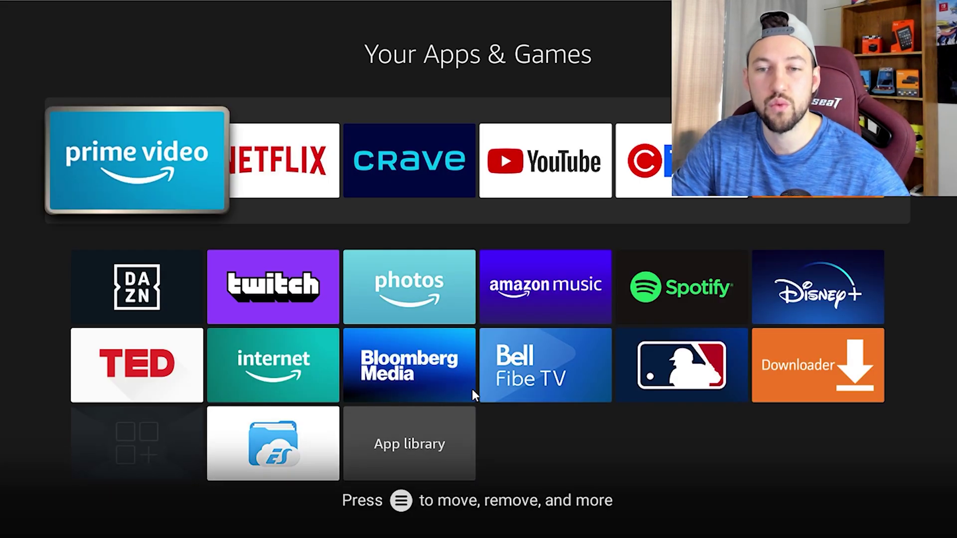
{"action": "key", "text": "Down"}
{"action": "key", "text": "Down"}
{"action": "key", "text": "Down"}
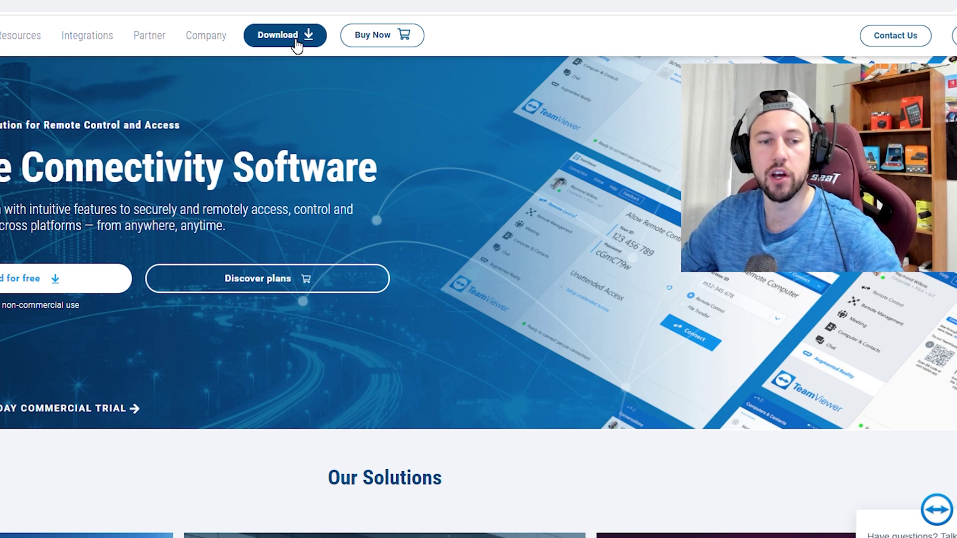
- Open the TeamViewer for Windows download page, then launch TeamViewer through Windows search for 'teamviewer'
{"action": "left_click", "coordinate": [296, 42]}
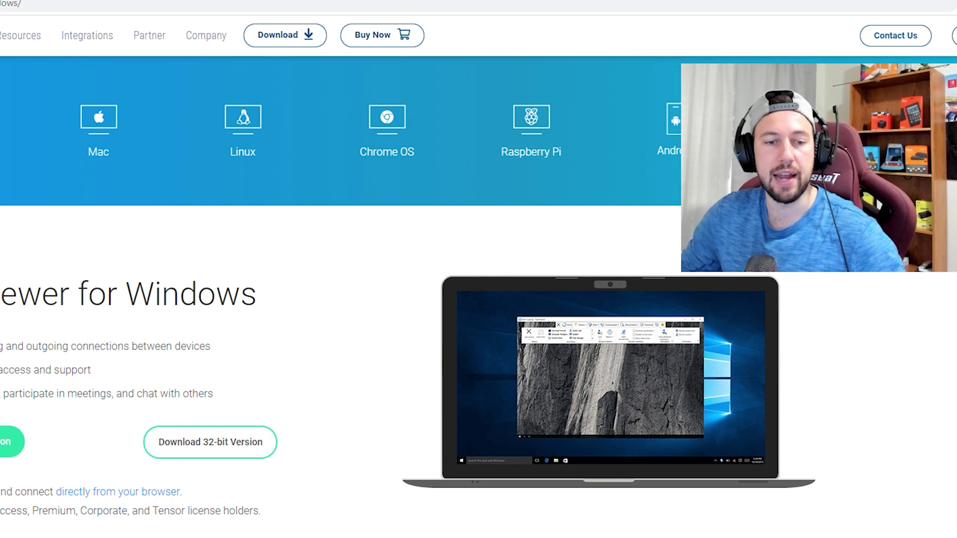
{"action": "key", "text": "super"}
{"action": "type", "text": "teamviewer"}
{"action": "key", "text": "Return"}
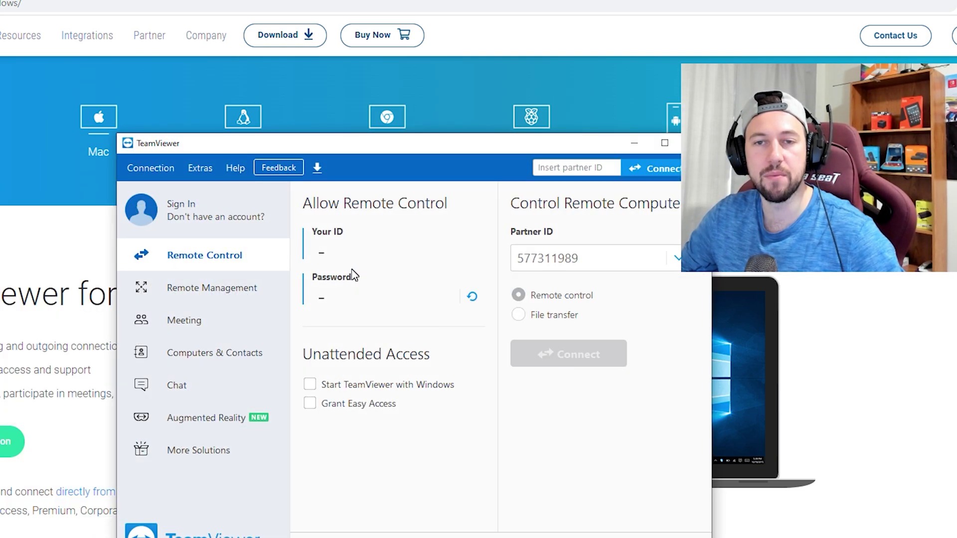
- Sign in to the TeamViewer account and select the old Partner ID for replacement
{"action": "left_click_drag", "start_coordinate": [387, 142], "coordinate": [385, 120]}
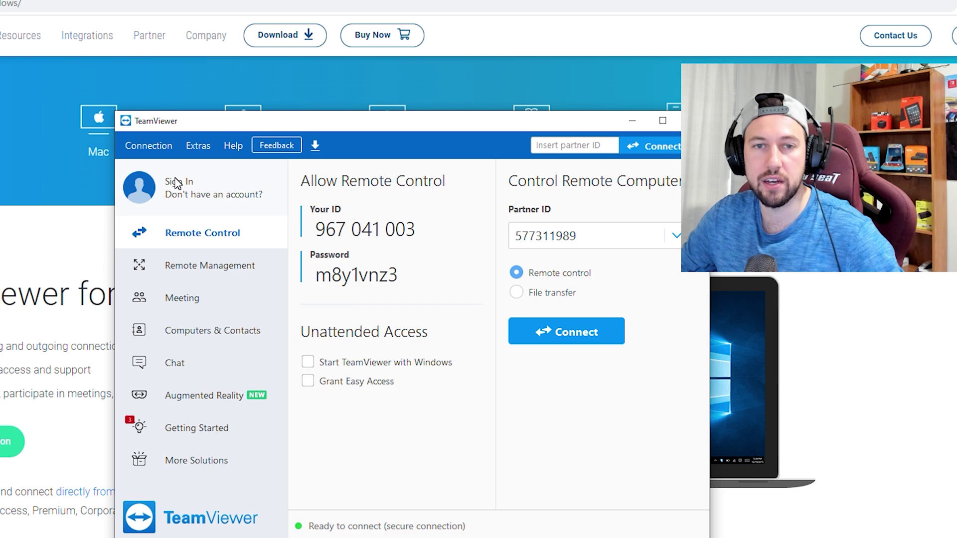
{"action": "left_click", "coordinate": [175, 183]}
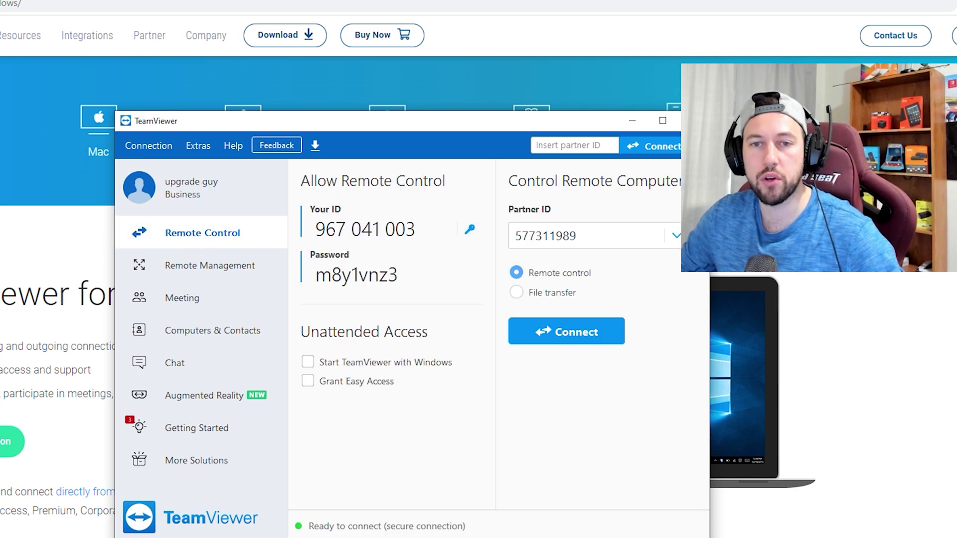
{"action": "double_click", "coordinate": [365, 229]}
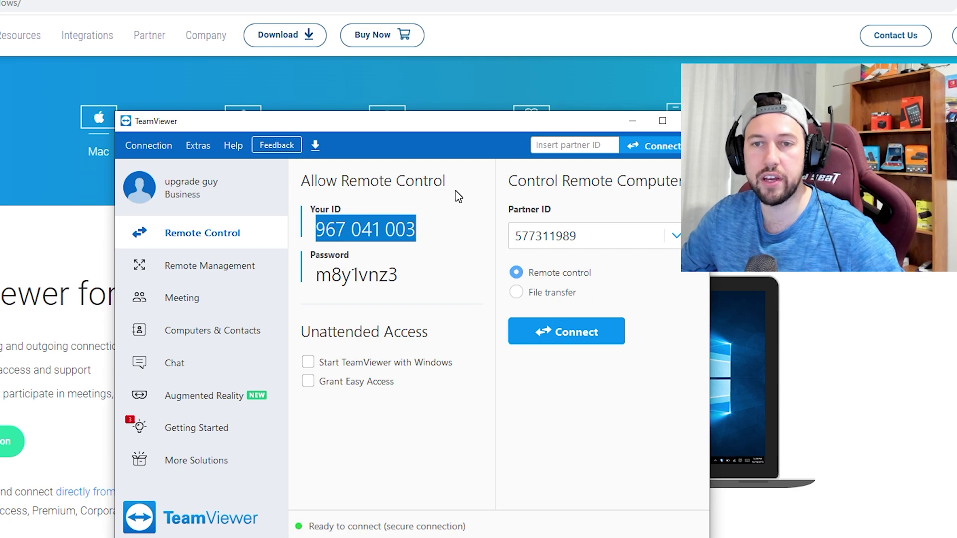
{"action": "left_click", "coordinate": [396, 228]}
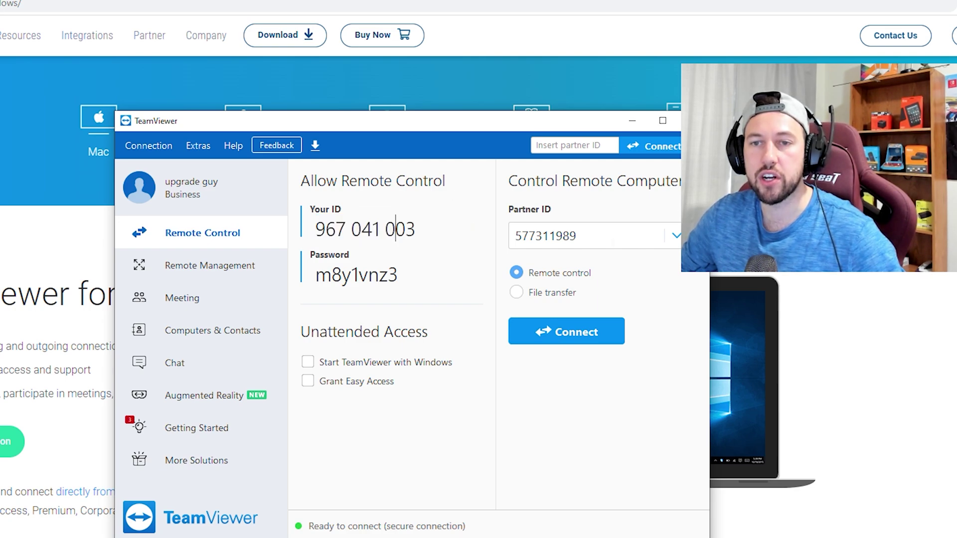
{"action": "double_click", "coordinate": [601, 237]}
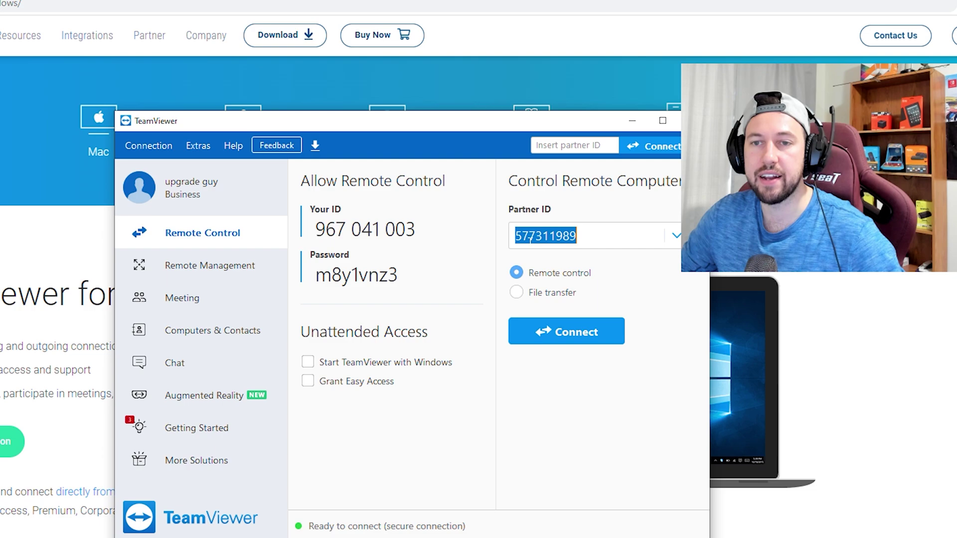
{"action": "left_click", "coordinate": [600, 237]}
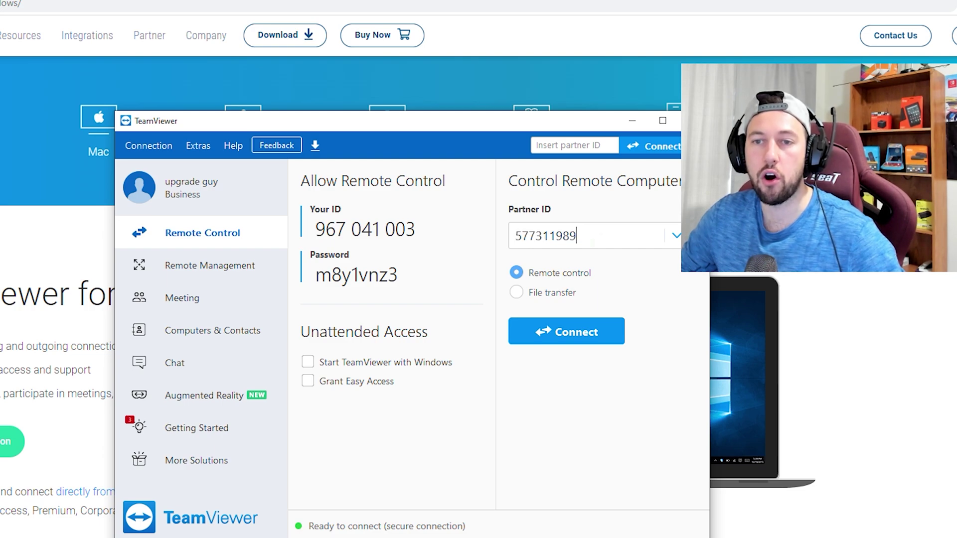
{"action": "double_click", "coordinate": [546, 235]}
- Enter the Fire TV's QuickSupport ID into the Partner ID field
{"action": "type", "text": "999"}
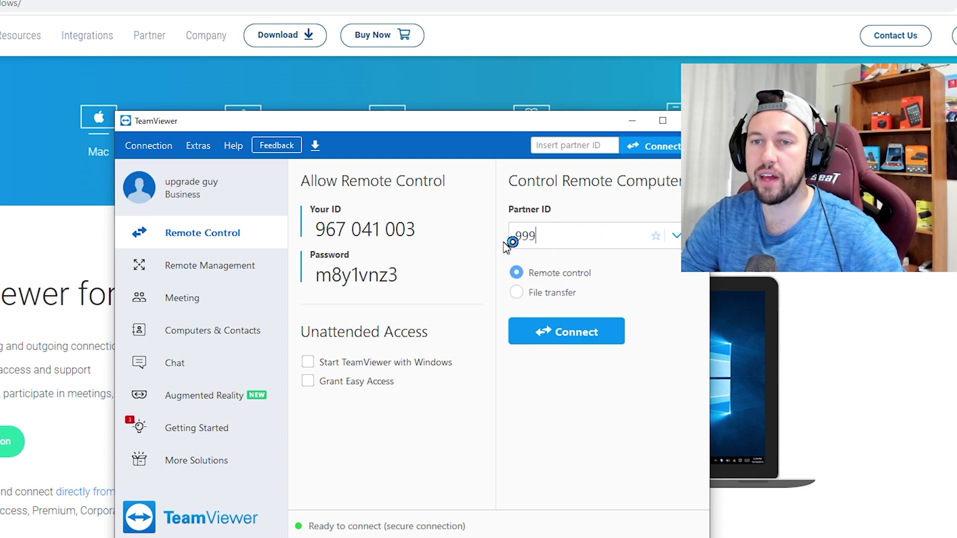
{"action": "type", "text": "999999"}
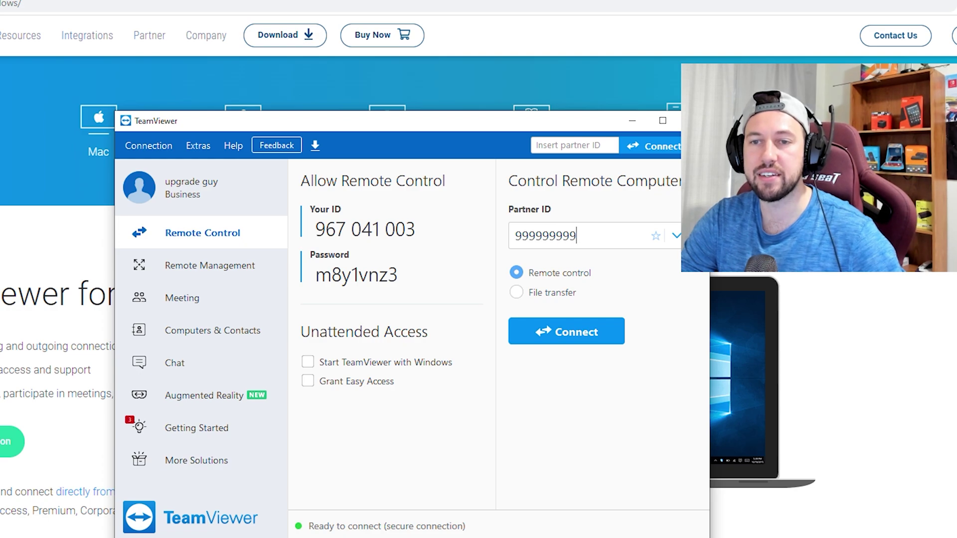